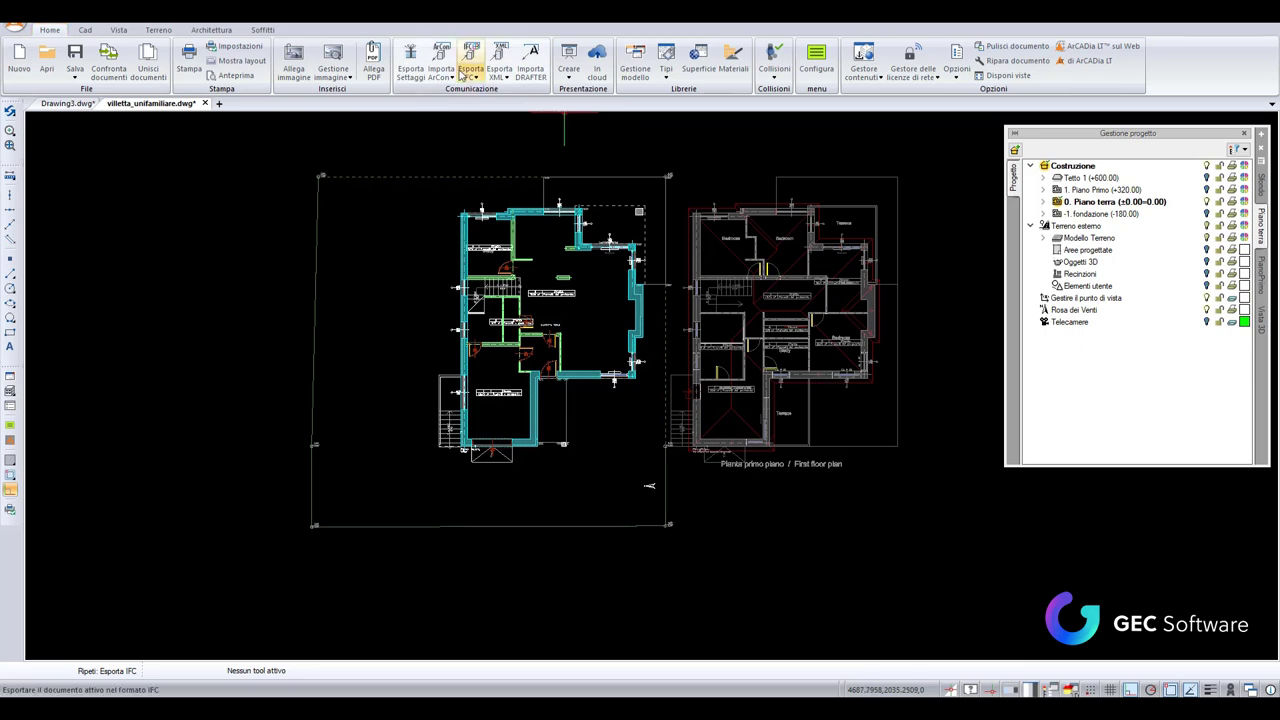
# Open the Esporta IFC dropdown in the Comunicazione group to list the IFC and RVT commands.
pyautogui.click(483, 85)
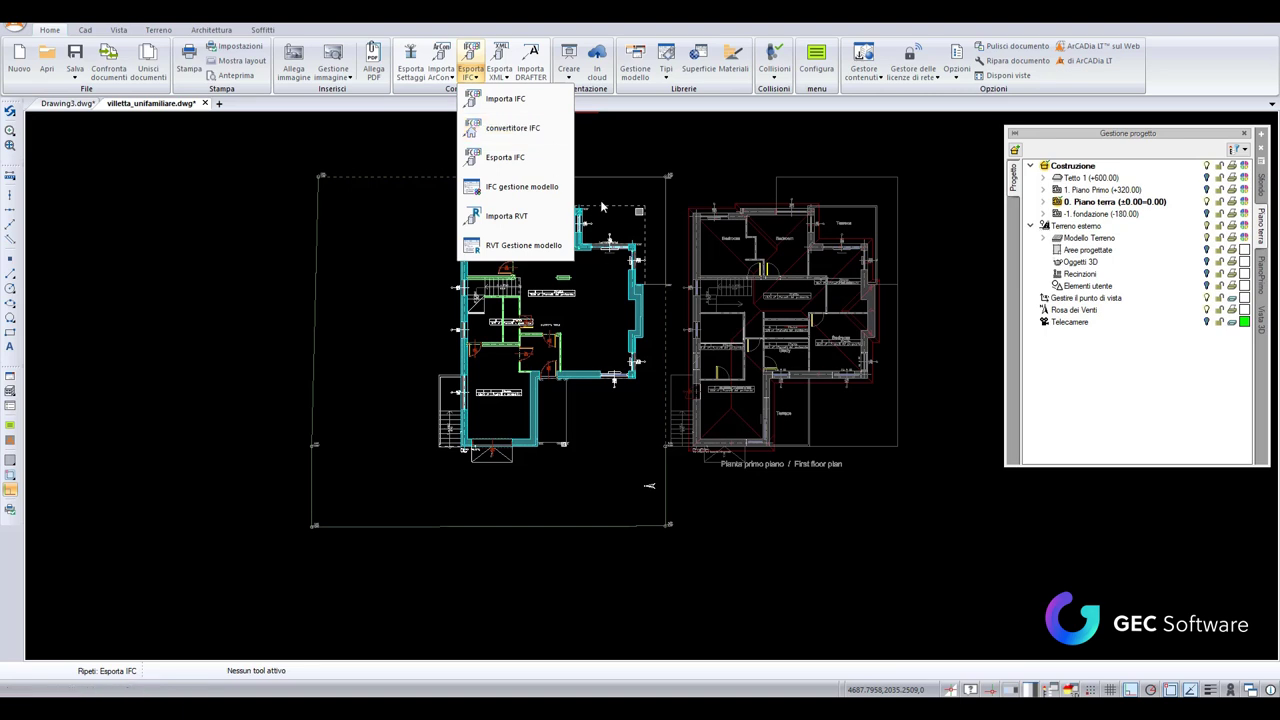
# Export the drawing as villa.ifc in IFC 2x3 format to the Video ARCADIA folder.
pyautogui.click(537, 130)
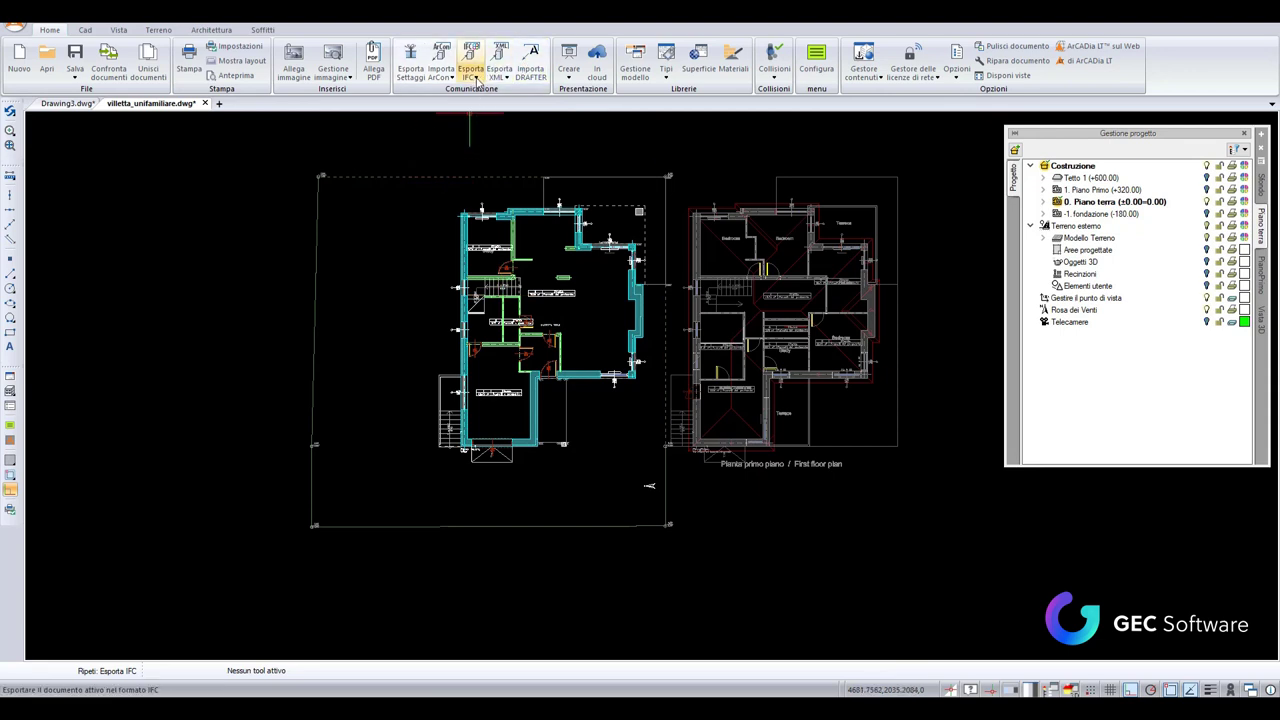
pyautogui.click(477, 83)
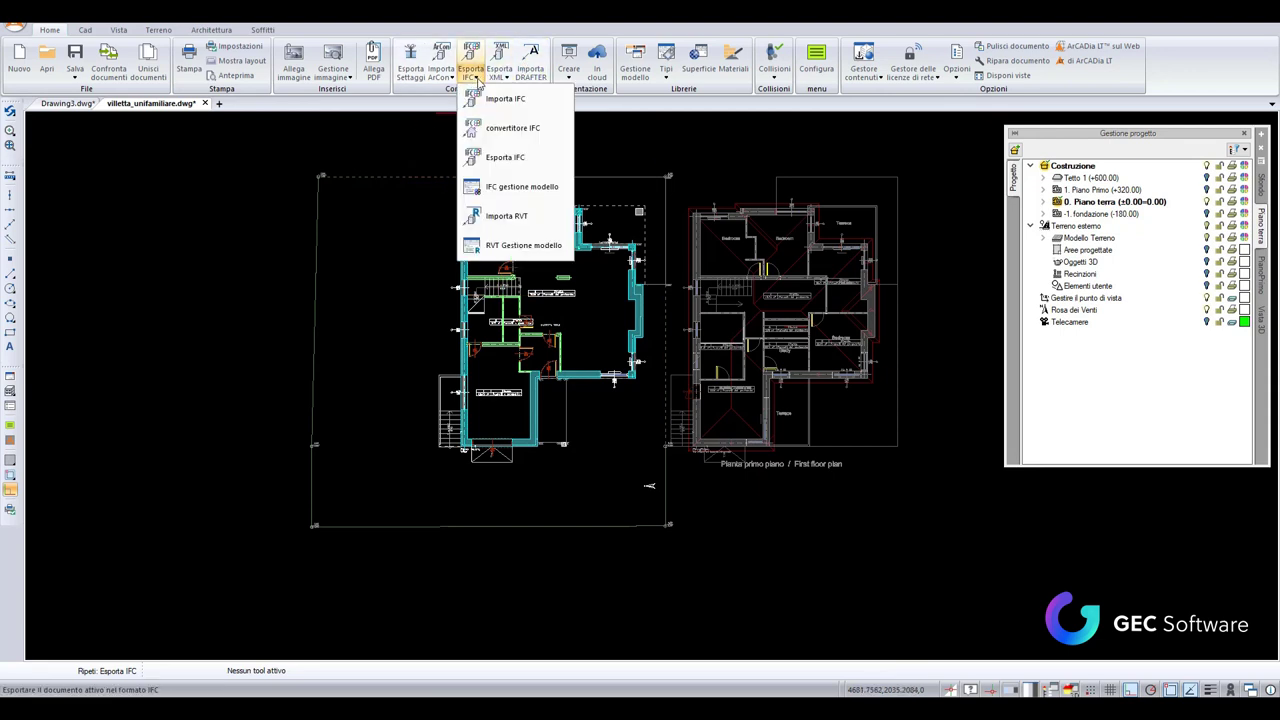
pyautogui.click(518, 158)
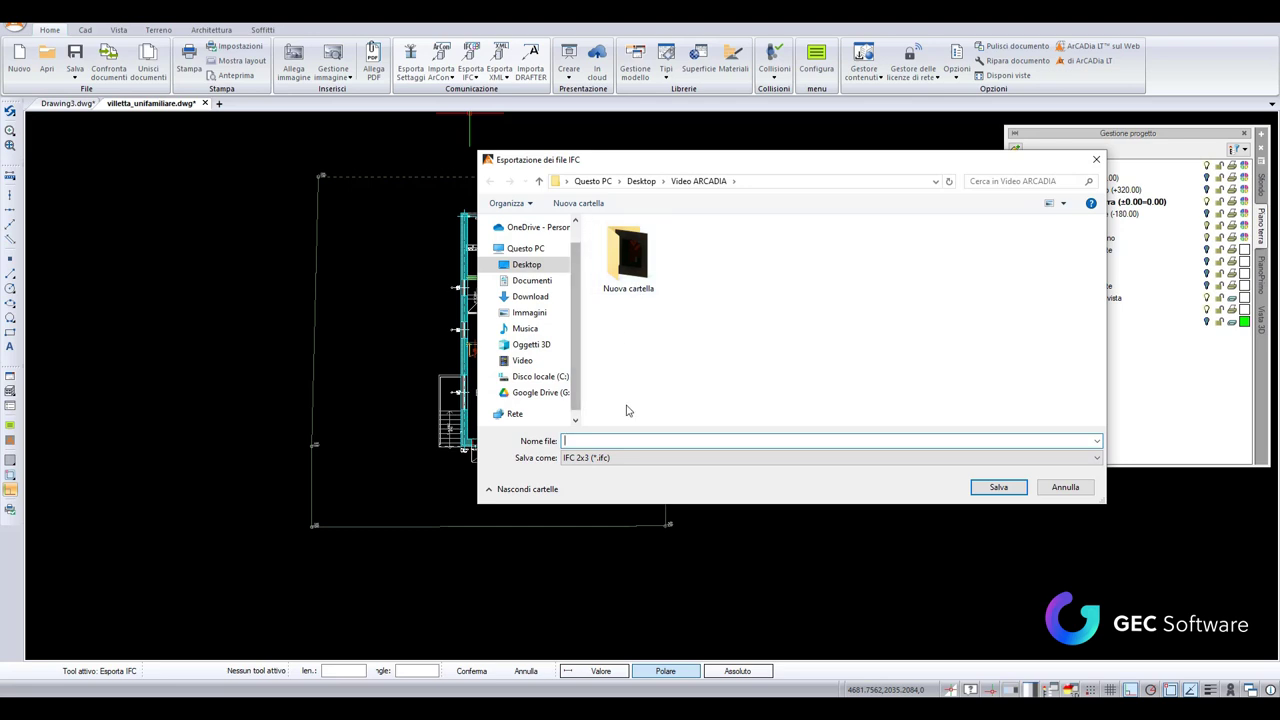
pyautogui.moveTo(530, 310)
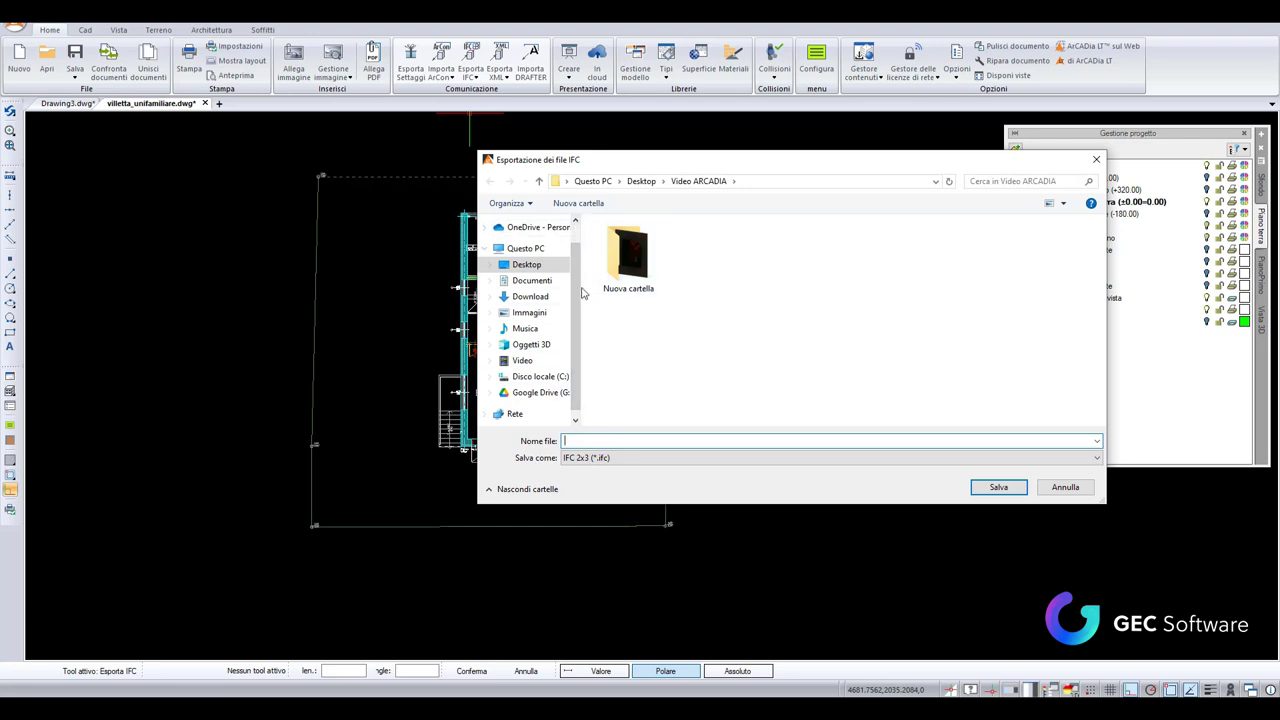
pyautogui.scroll(1, 580, 310)
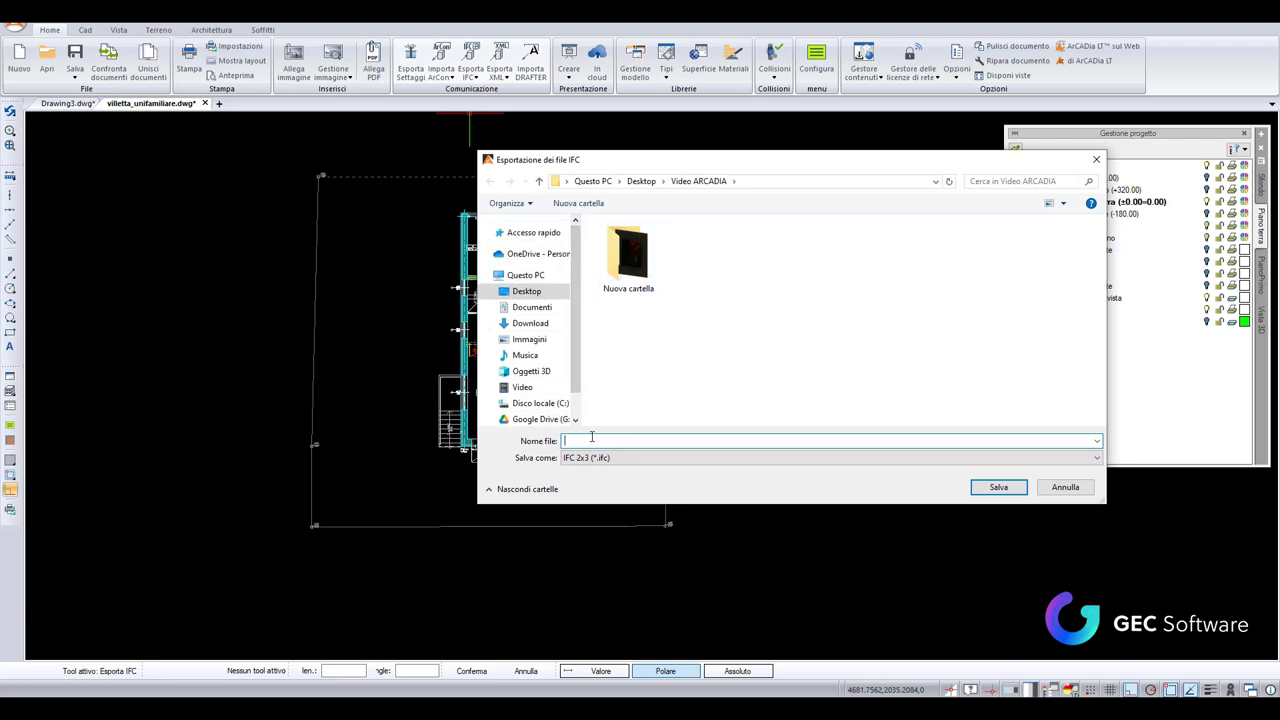
pyautogui.write('villa')
pyautogui.click(596, 458)
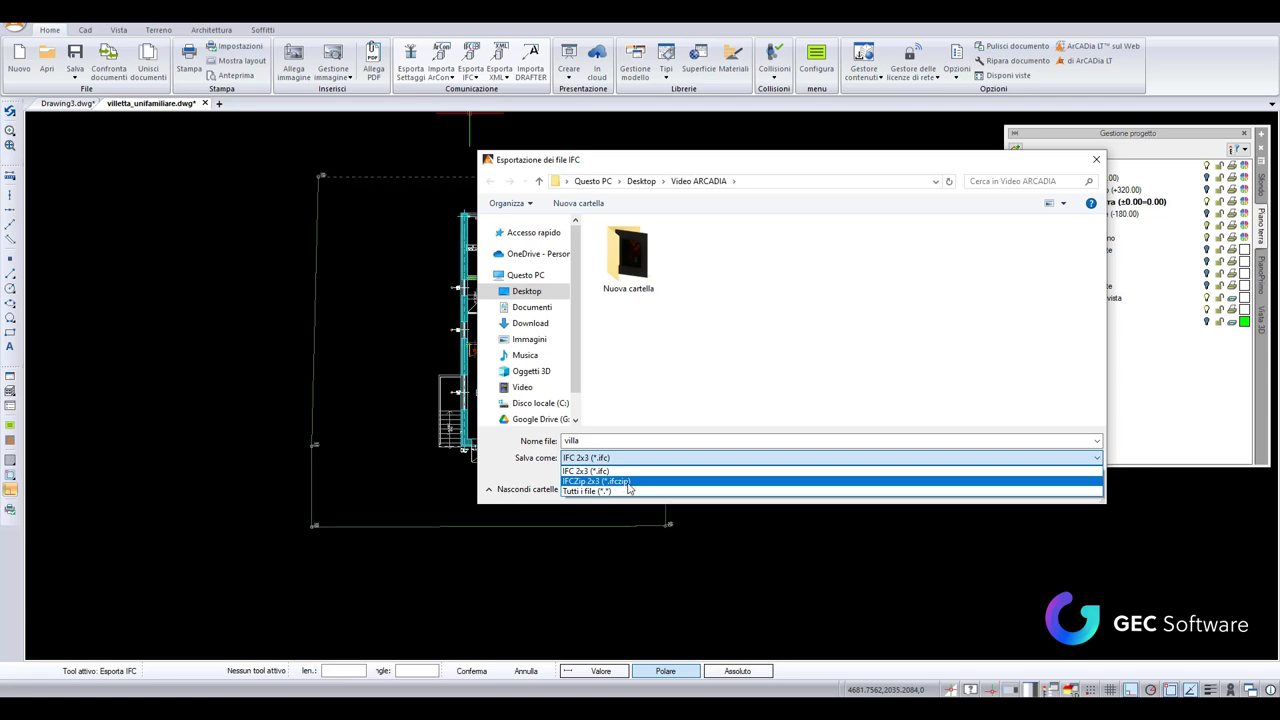
pyautogui.click(640, 470)
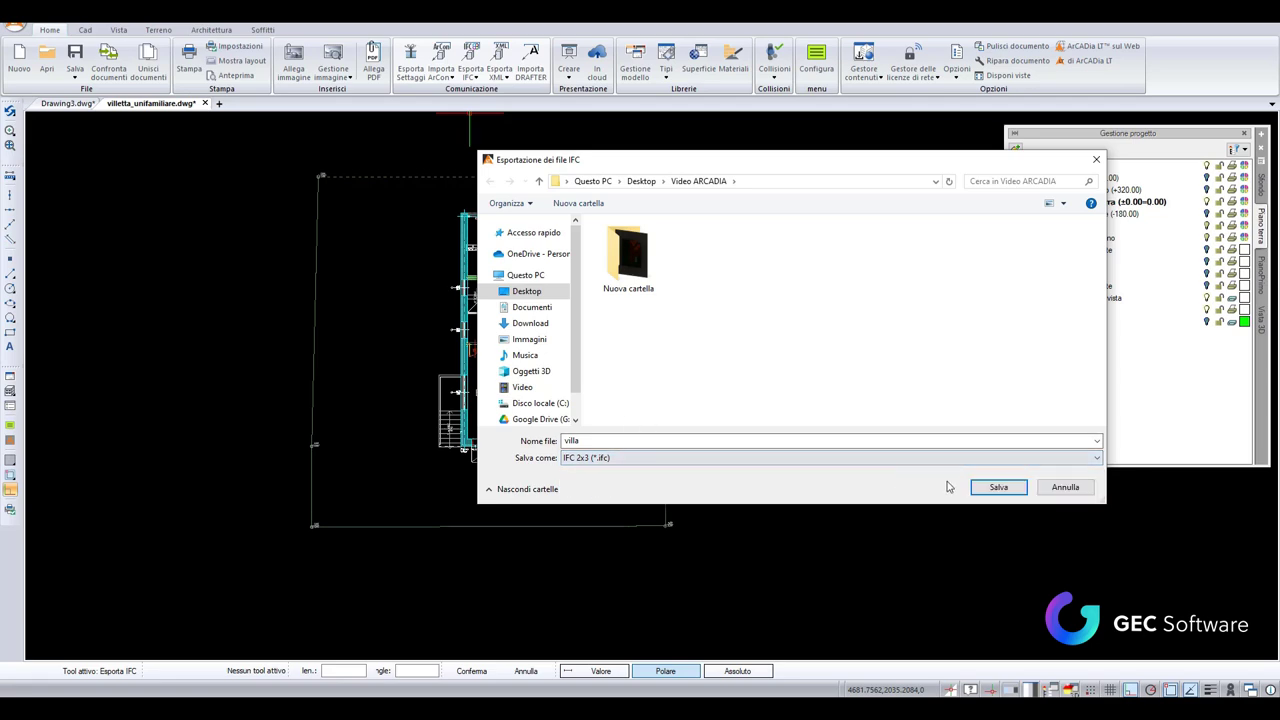
pyautogui.click(1017, 490)
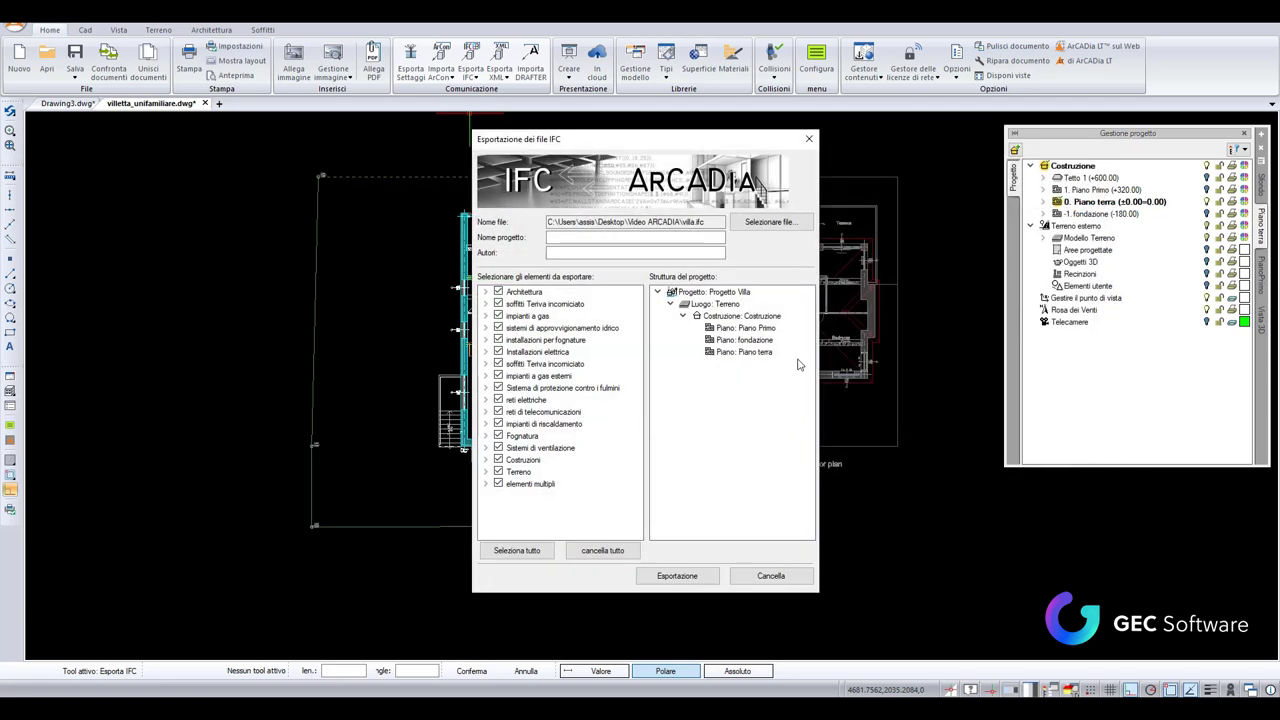
# Enter villa as the project name and GEC SOFTWARE as the author.
pyautogui.click(590, 238)
pyautogui.click(601, 255)
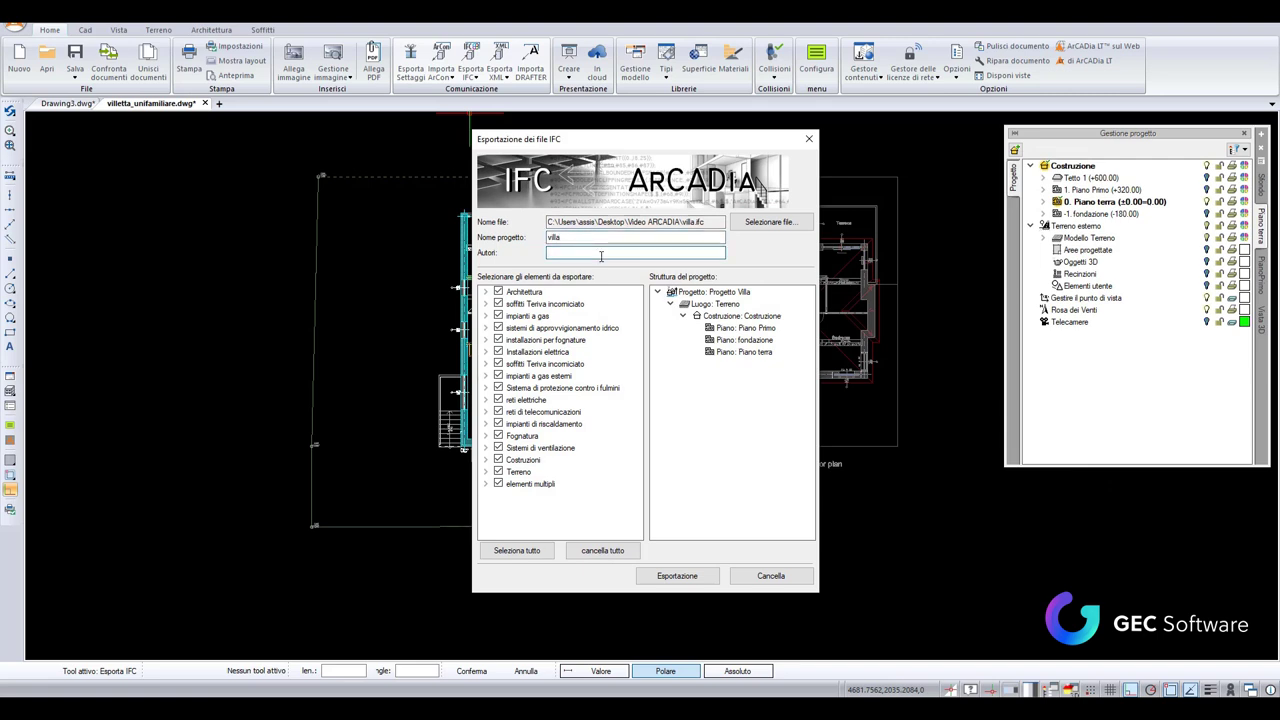
pyautogui.write('GEV')
pyautogui.press('BackSpace')
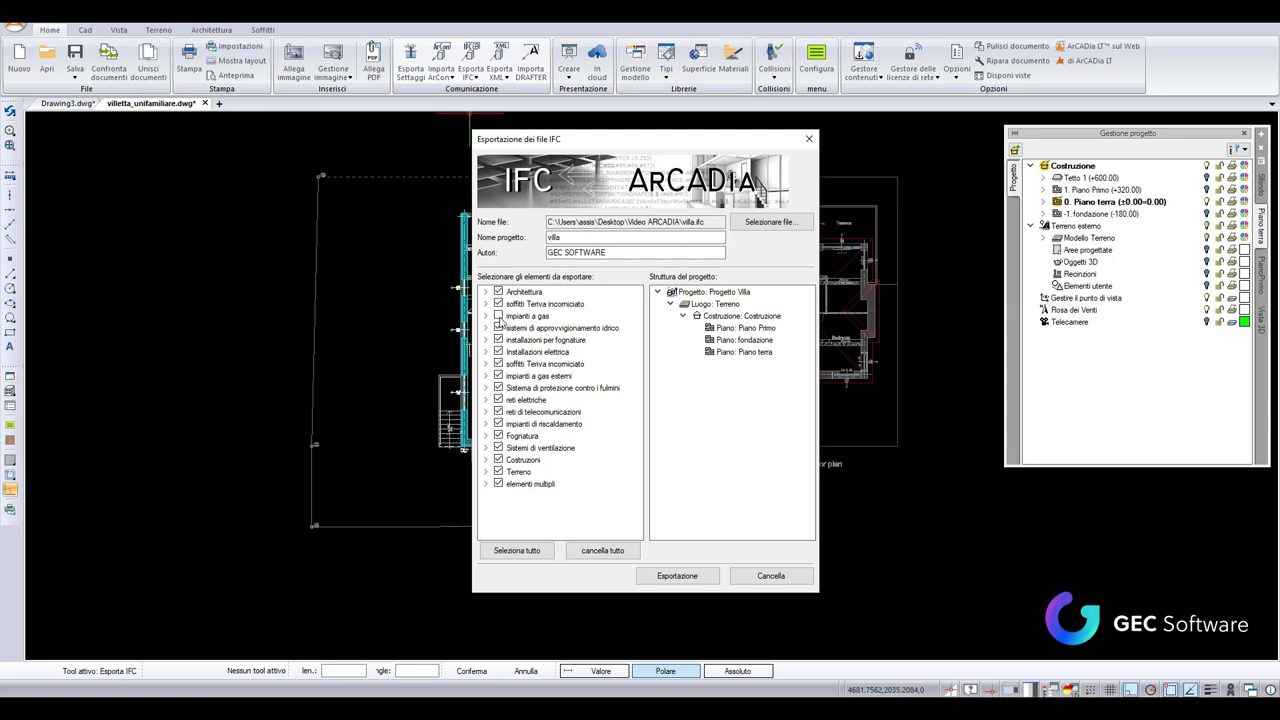
# Untick the gas, water, electrical, telecom and heating categories and Costruzioni from the export.
pyautogui.click(499, 304)
pyautogui.click(499, 316)
pyautogui.click(499, 329)
pyautogui.click(499, 364)
pyautogui.click(499, 376)
pyautogui.click(499, 400)
pyautogui.click(499, 412)
pyautogui.click(499, 424)
pyautogui.click(499, 460)
# Expand Architettura and exclude its Elementi 3D and Oggetti sub-categories.
pyautogui.click(487, 461)
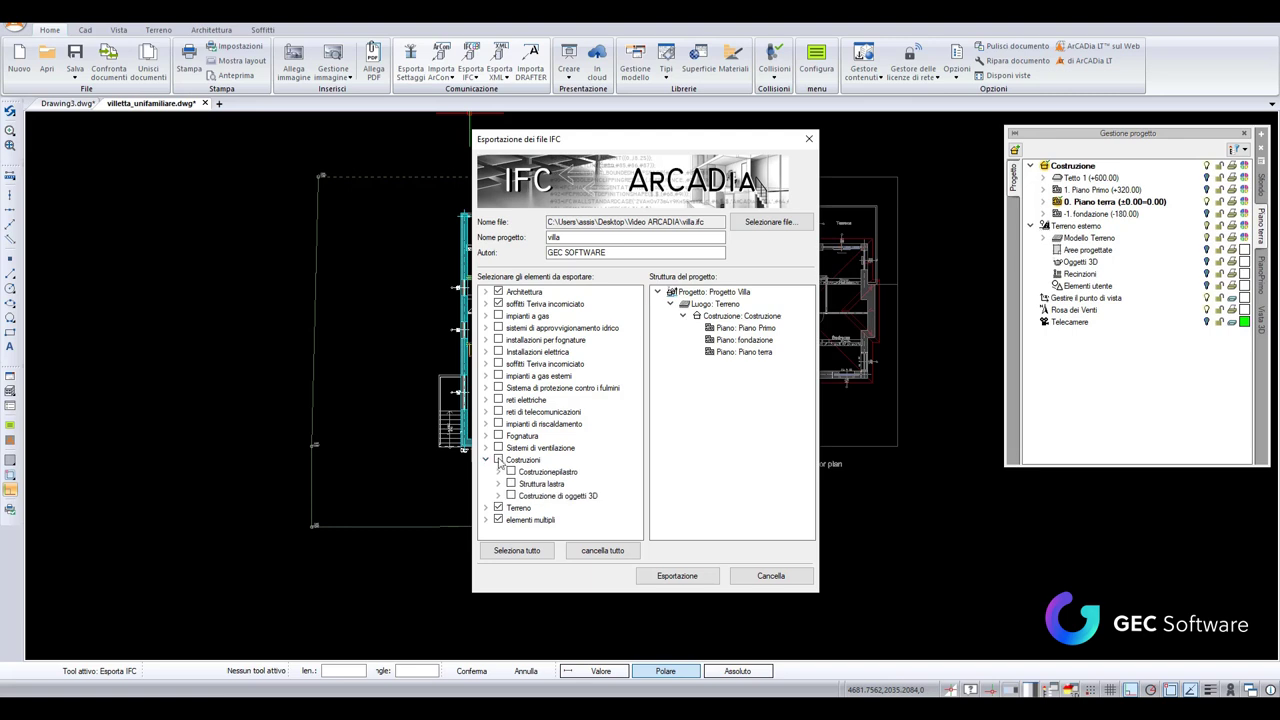
pyautogui.click(489, 462)
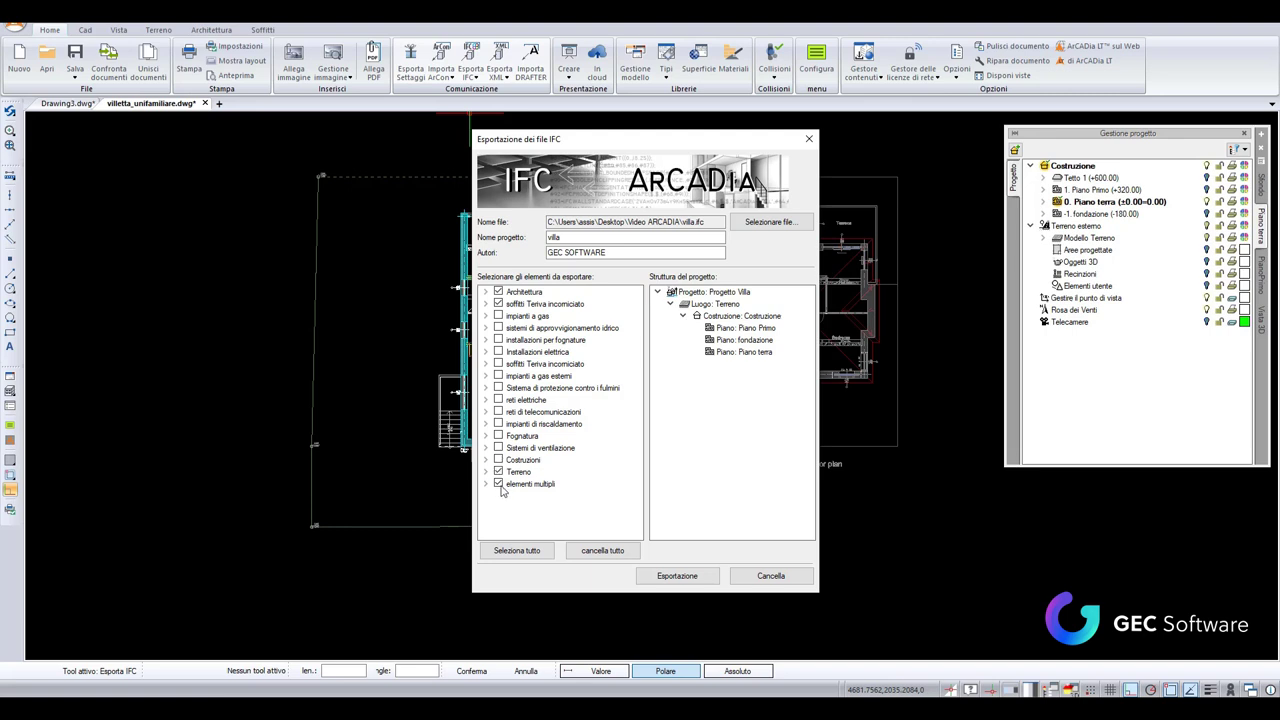
pyautogui.click(486, 484)
pyautogui.click(499, 485)
pyautogui.click(487, 484)
pyautogui.click(486, 292)
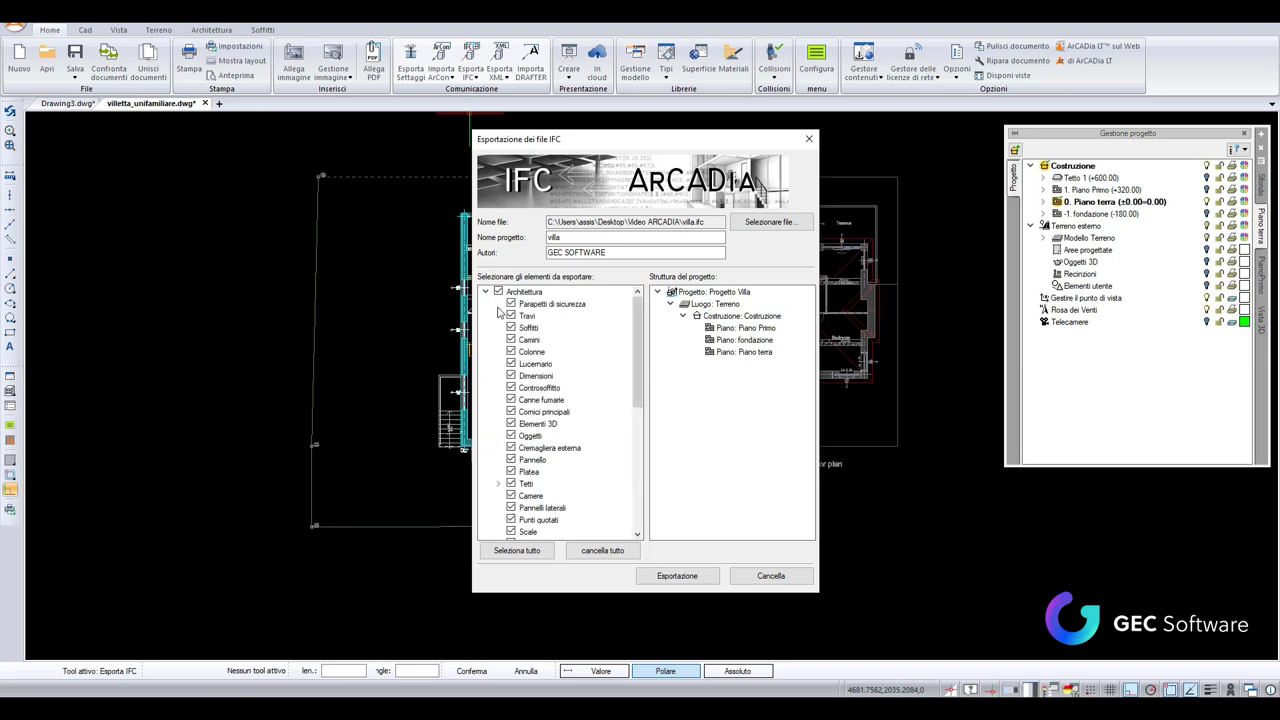
pyautogui.click(511, 424)
pyautogui.click(512, 436)
pyautogui.scroll(-4, 545, 455)
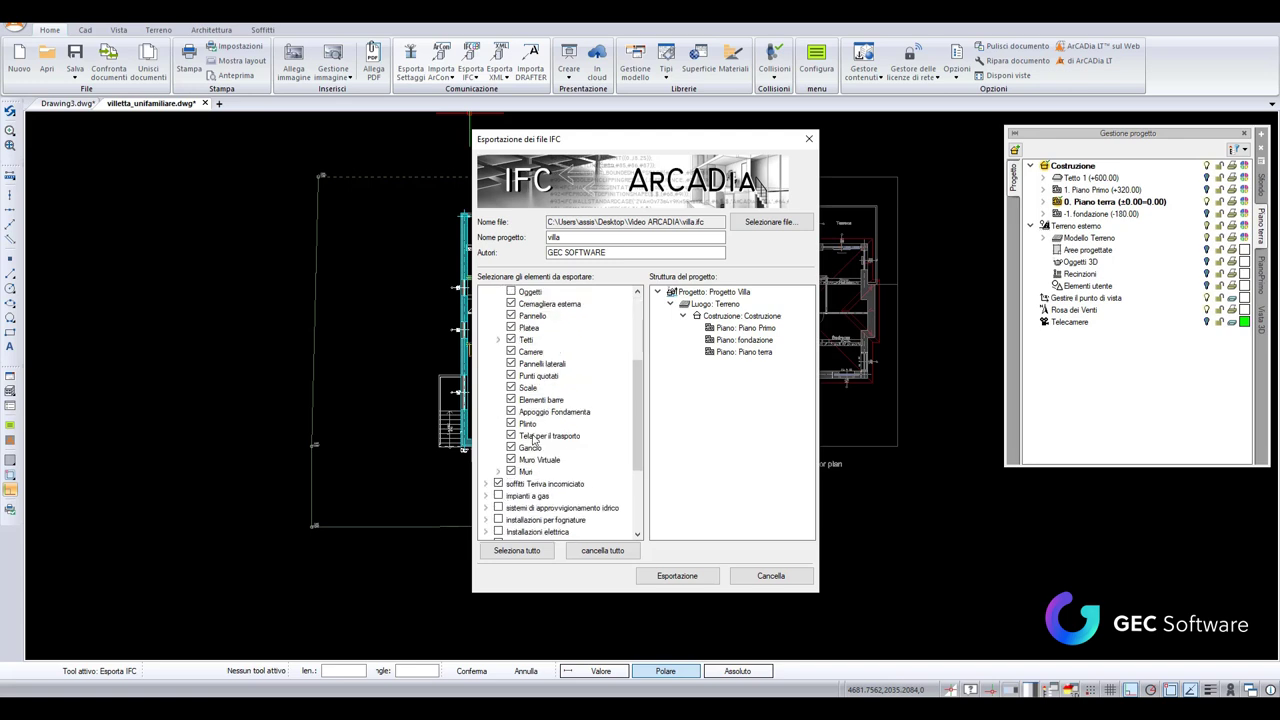
pyautogui.scroll(4, 536, 455)
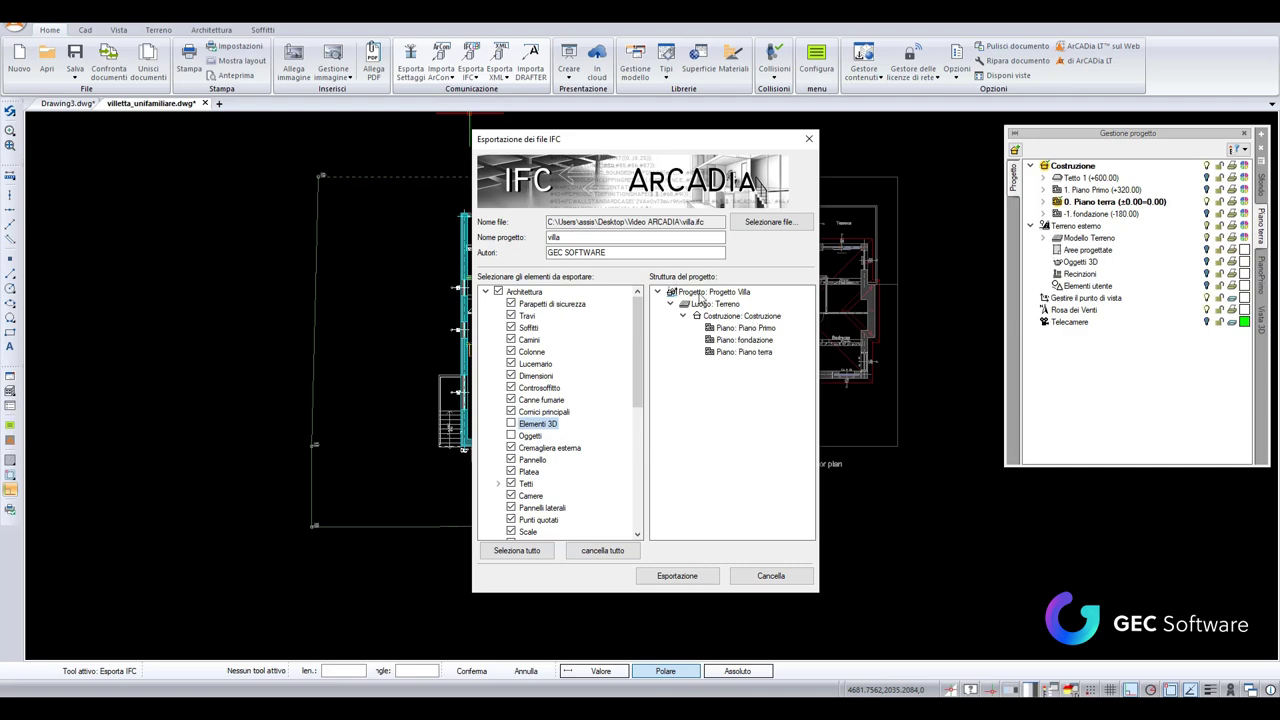
# Run Esportazione and wait for the Esportazione riuscita message.
pyautogui.click(655, 577)
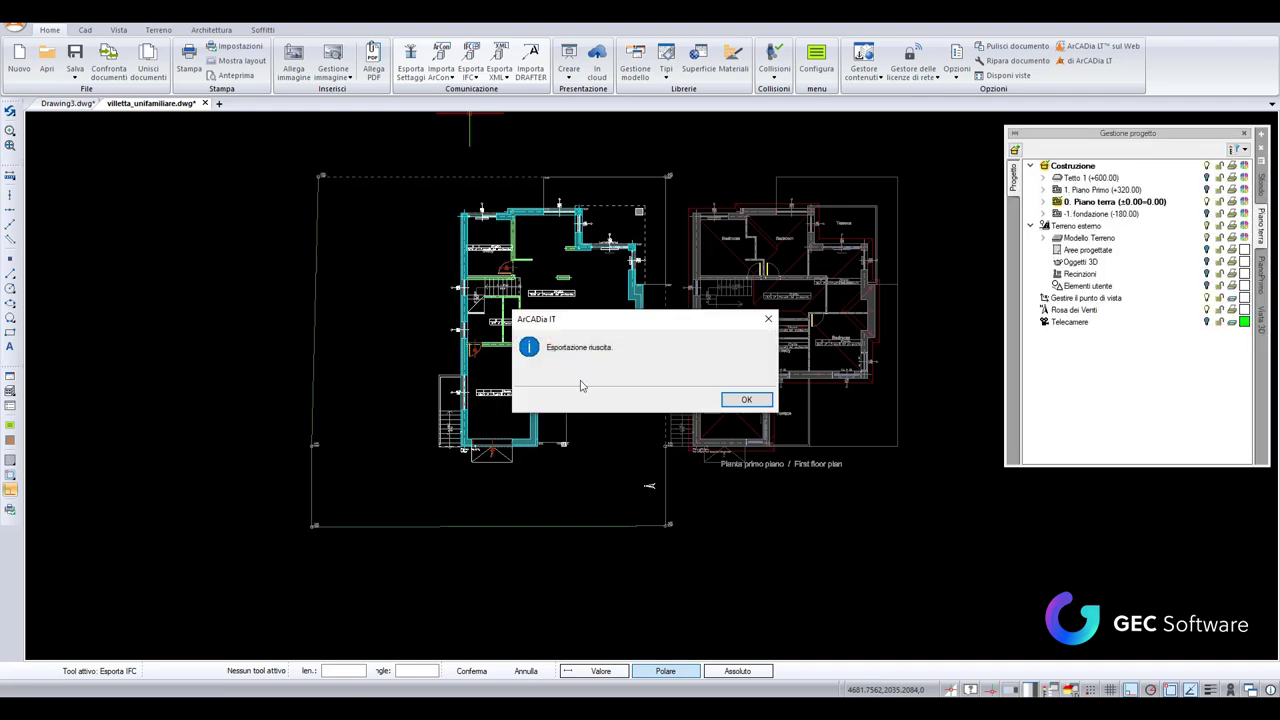
pyautogui.click(728, 401)
# Confirm villa.ifc is 2.93 MB in Video ARCADIA, then close the folder window.
pyautogui.click(746, 399)
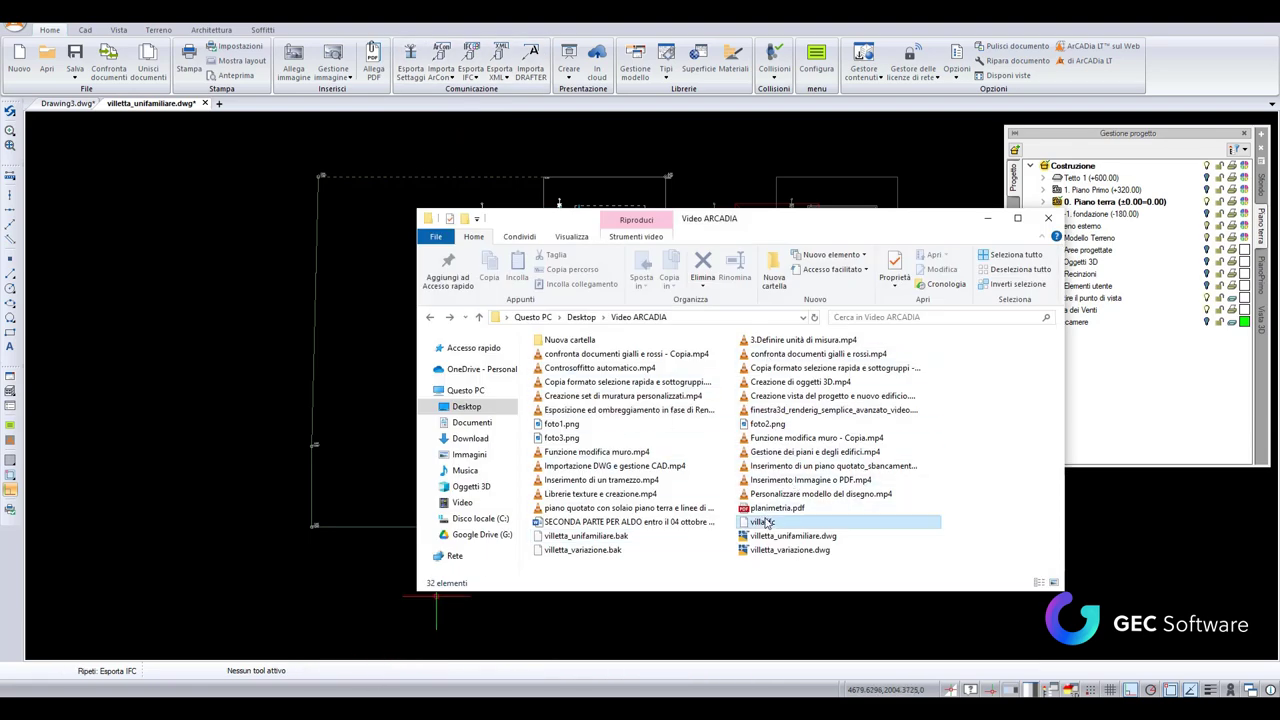
pyautogui.click(766, 523)
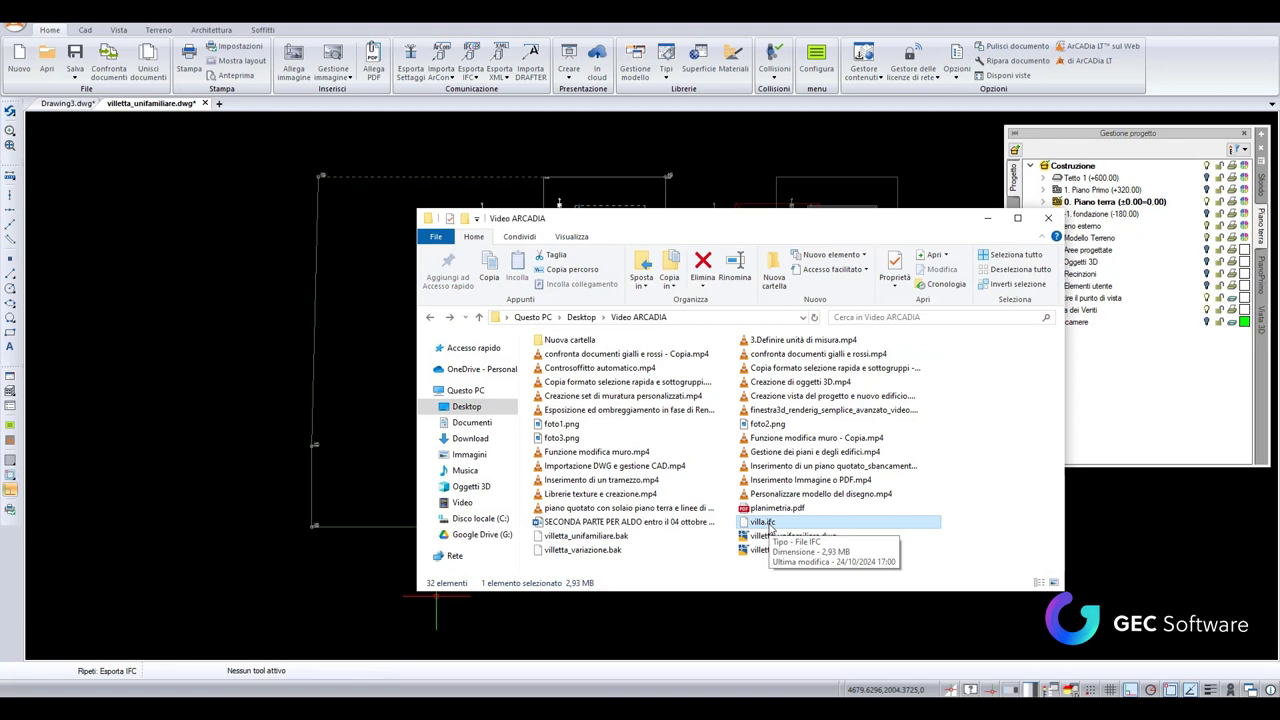
pyautogui.click(1048, 217)
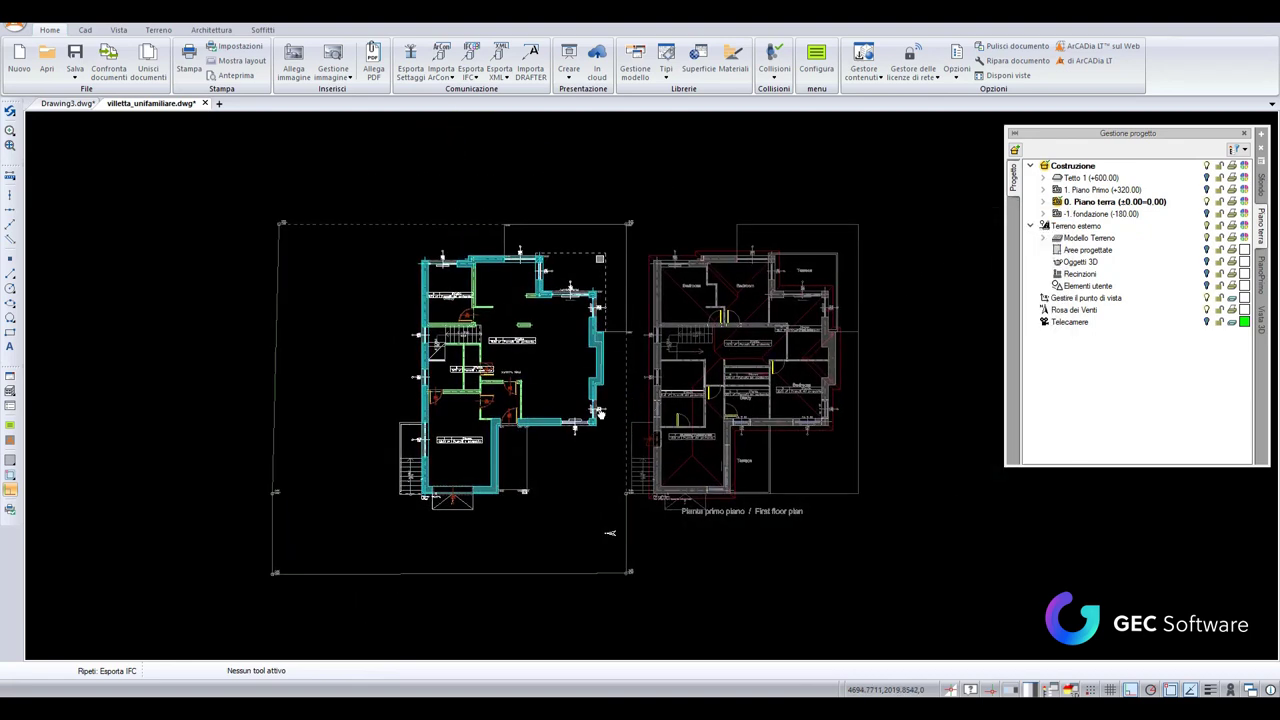
# Import villa.ifc back into the drawing with Importa IFC.
pyautogui.moveTo(666, 348); pyautogui.dragTo(594, 376, button='middle')
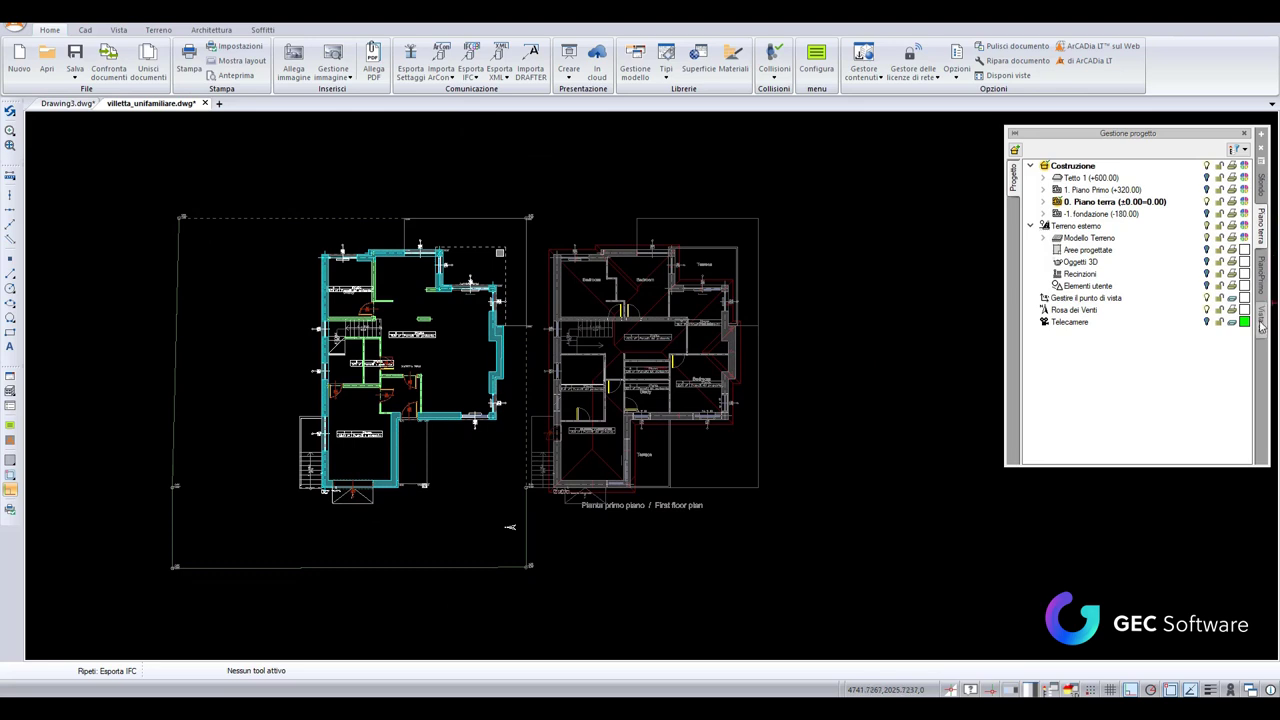
pyautogui.click(477, 80)
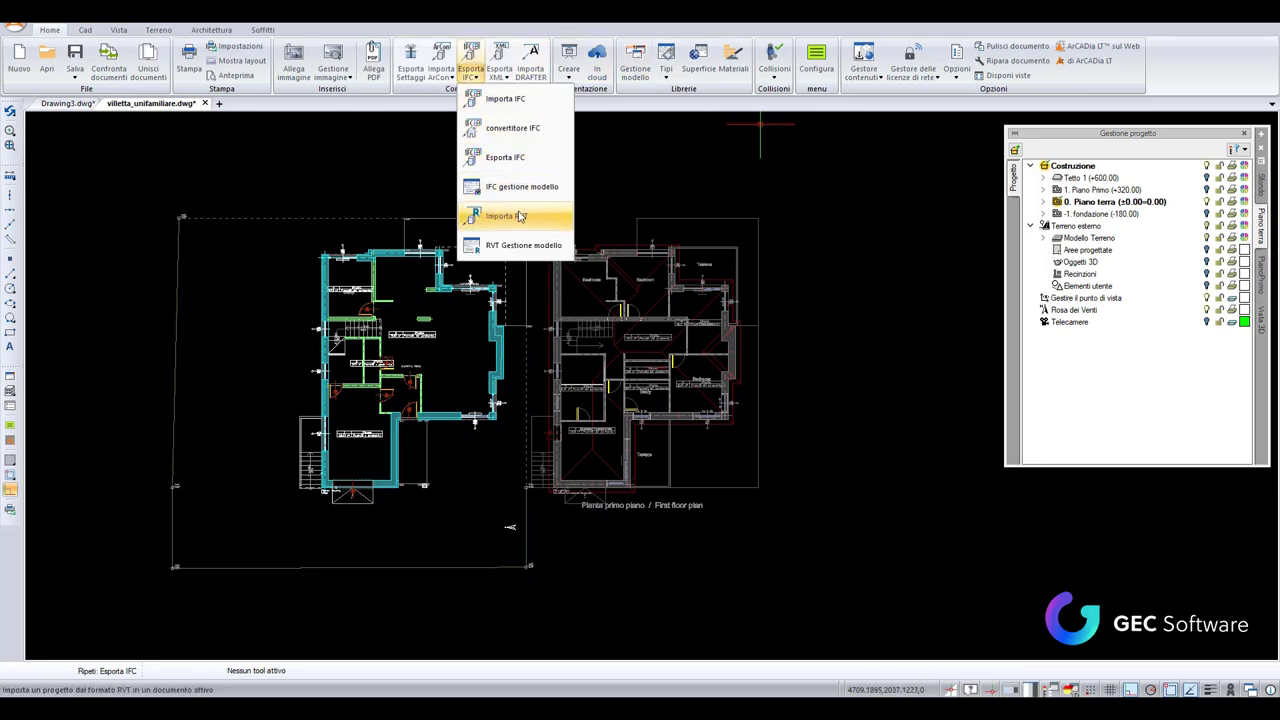
pyautogui.click(516, 101)
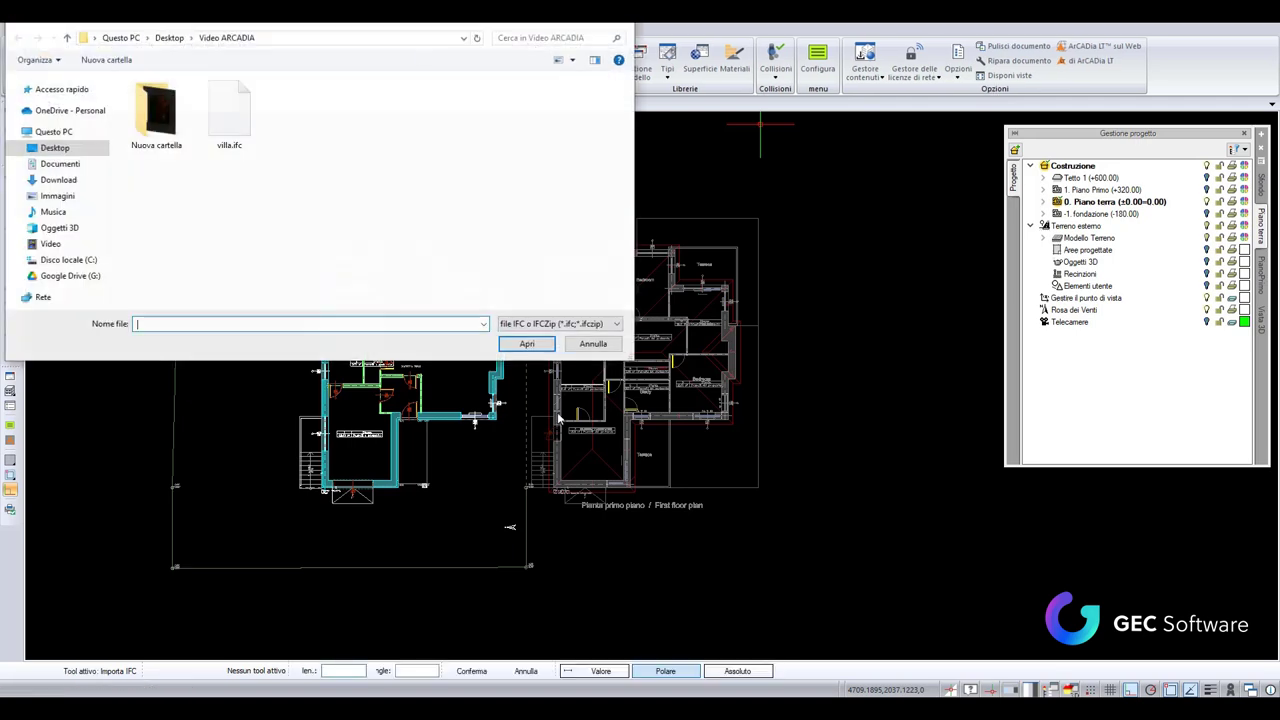
pyautogui.click(233, 128)
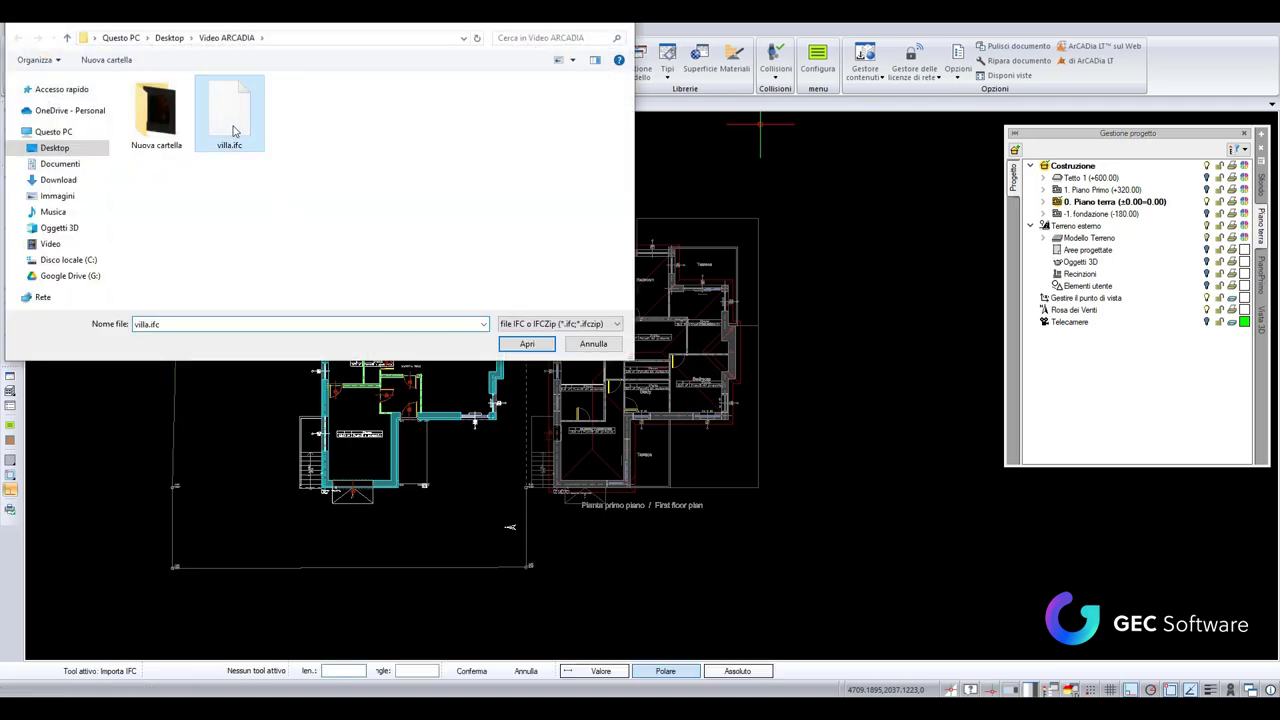
pyautogui.click(527, 343)
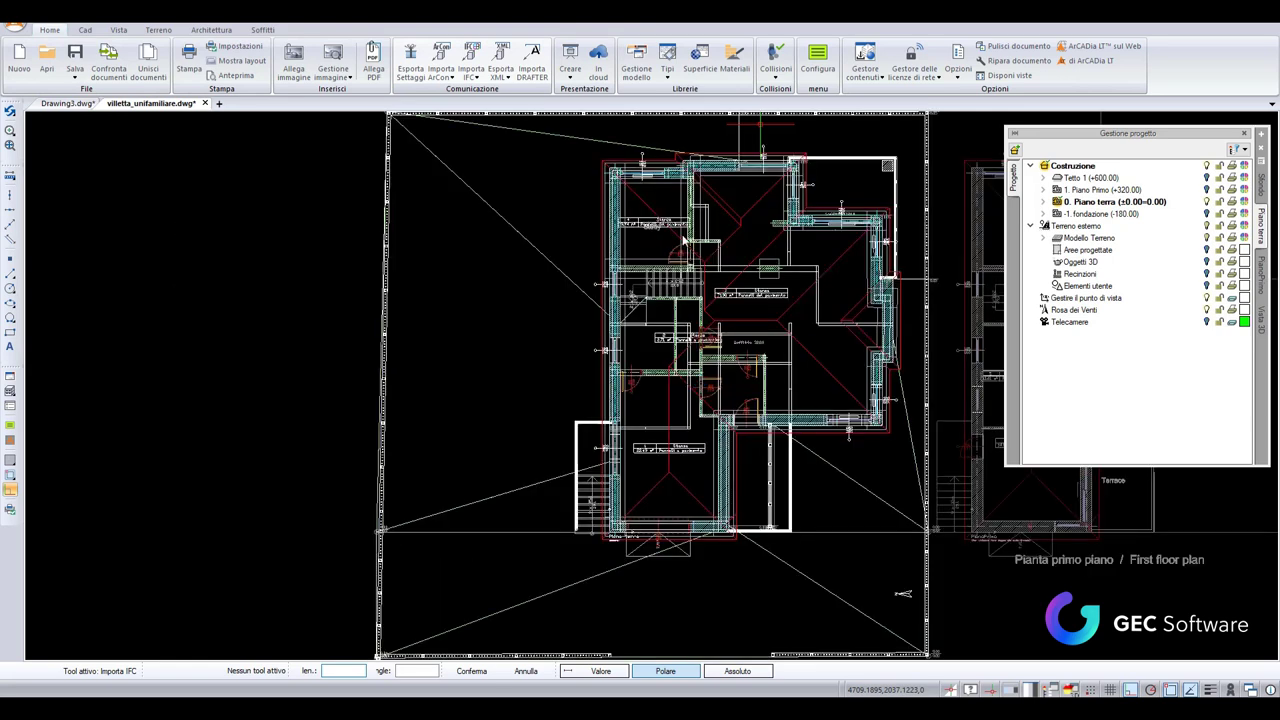
# Place the imported model, hide the original Costruzione, and expand the villa's terrain models.
pyautogui.click(645, 492)
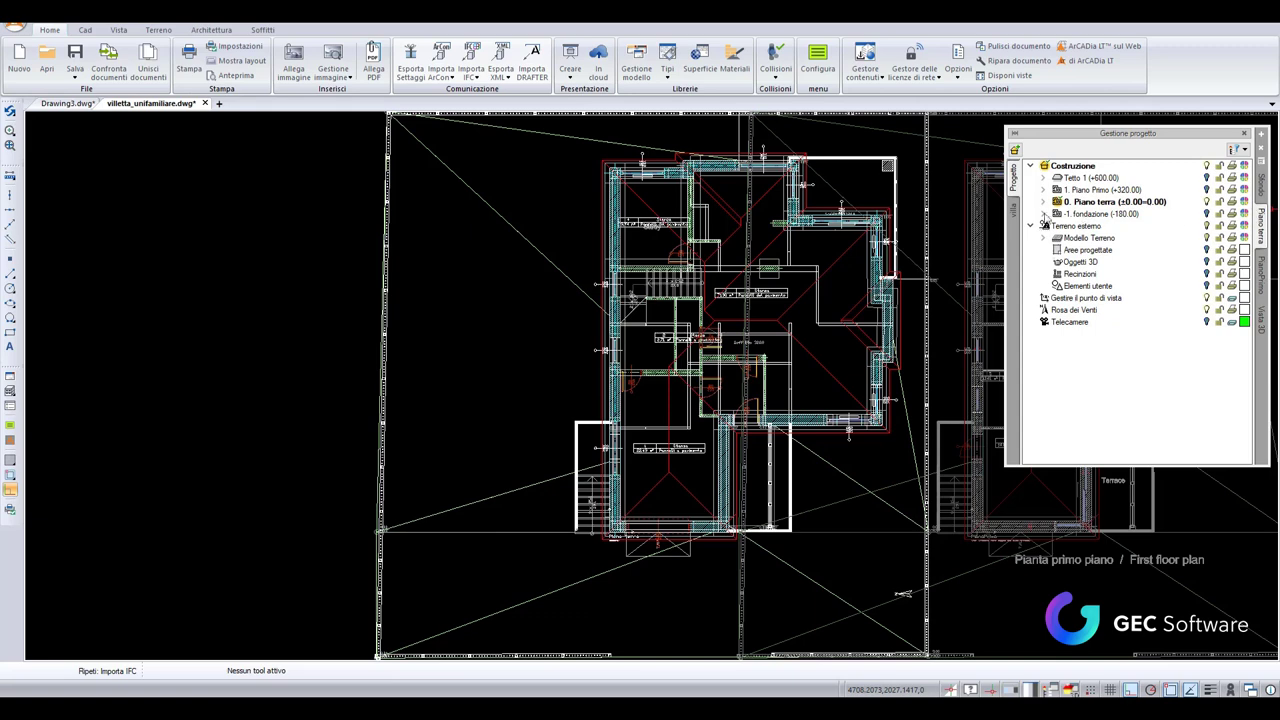
pyautogui.click(1208, 167)
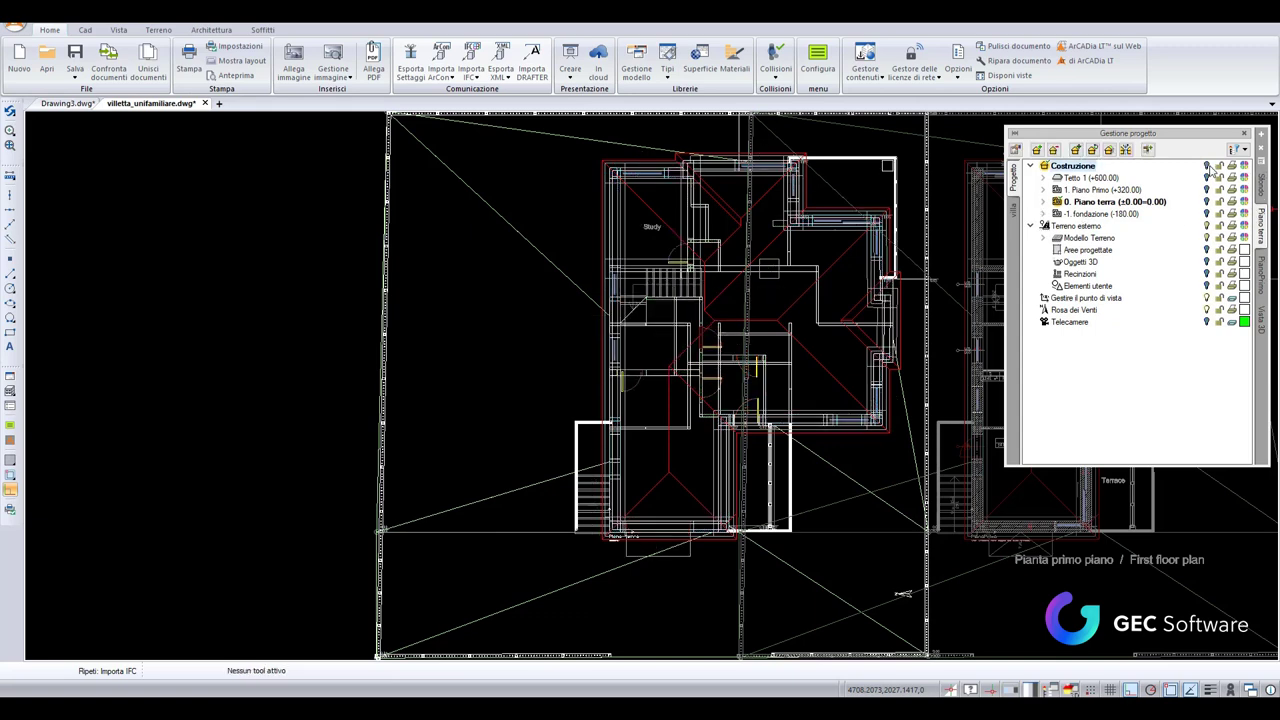
pyautogui.click(1015, 209)
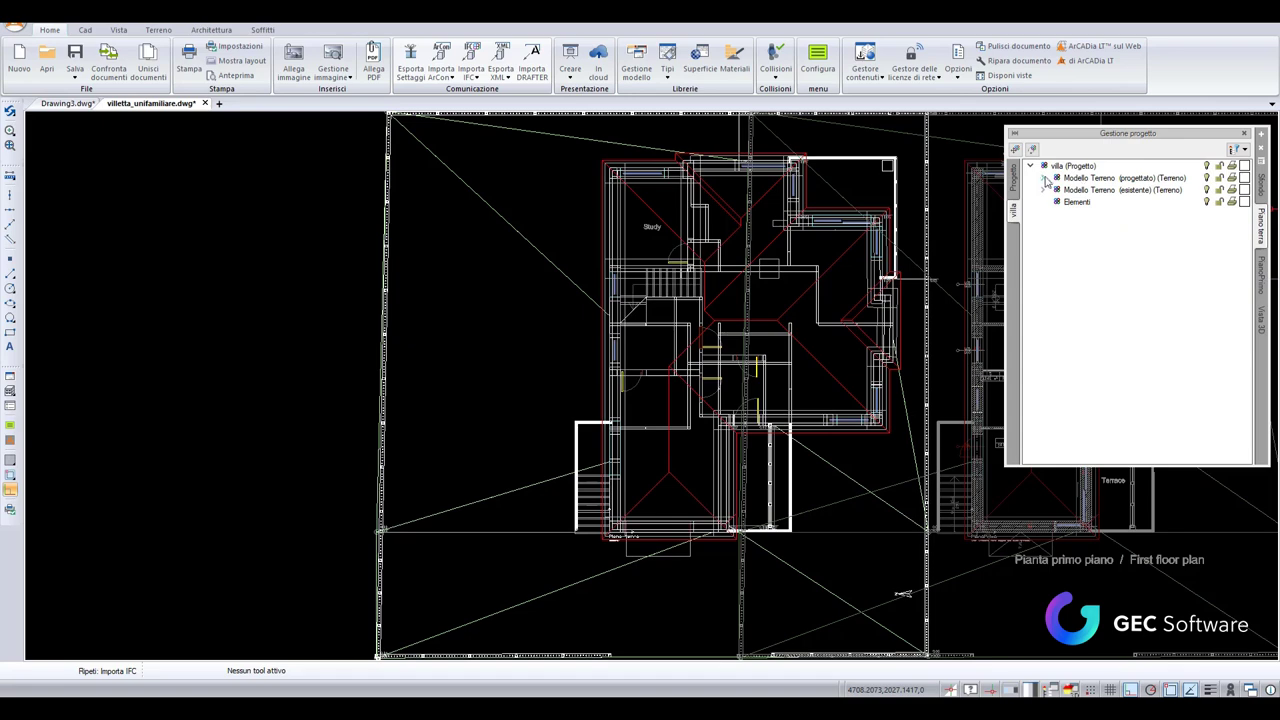
pyautogui.click(1043, 178)
pyautogui.click(1206, 178)
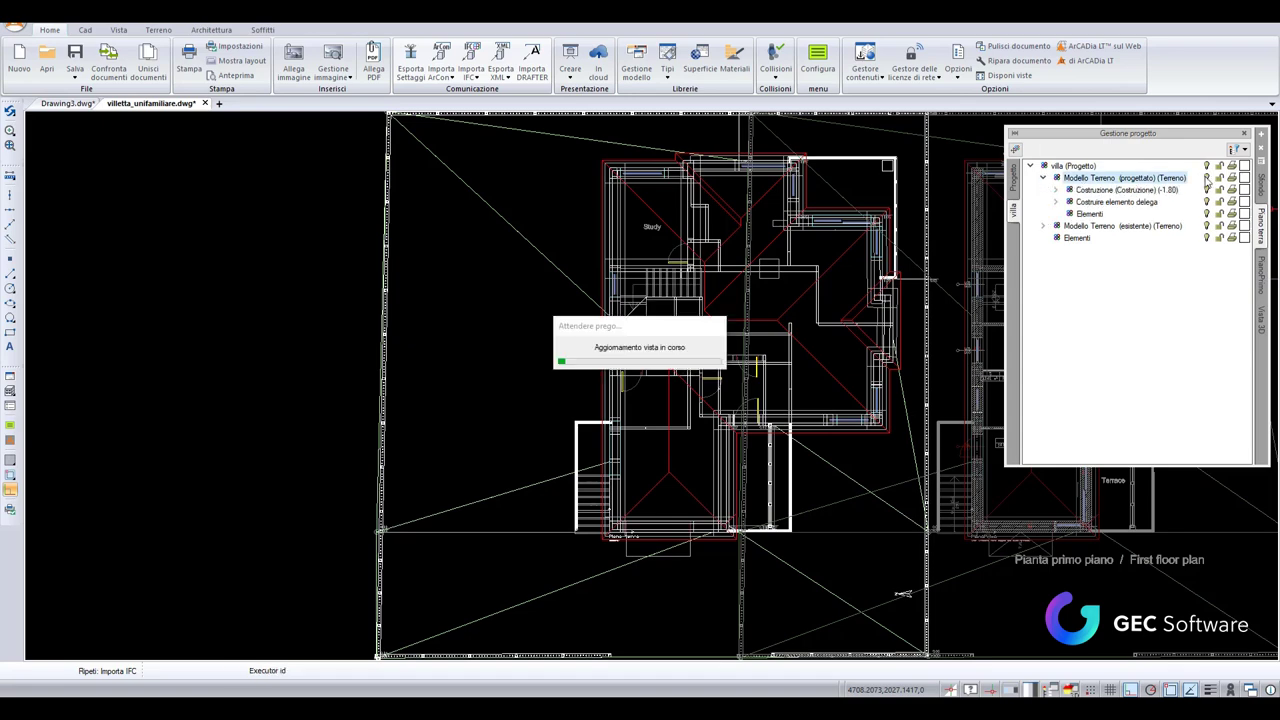
pyautogui.click(1206, 178)
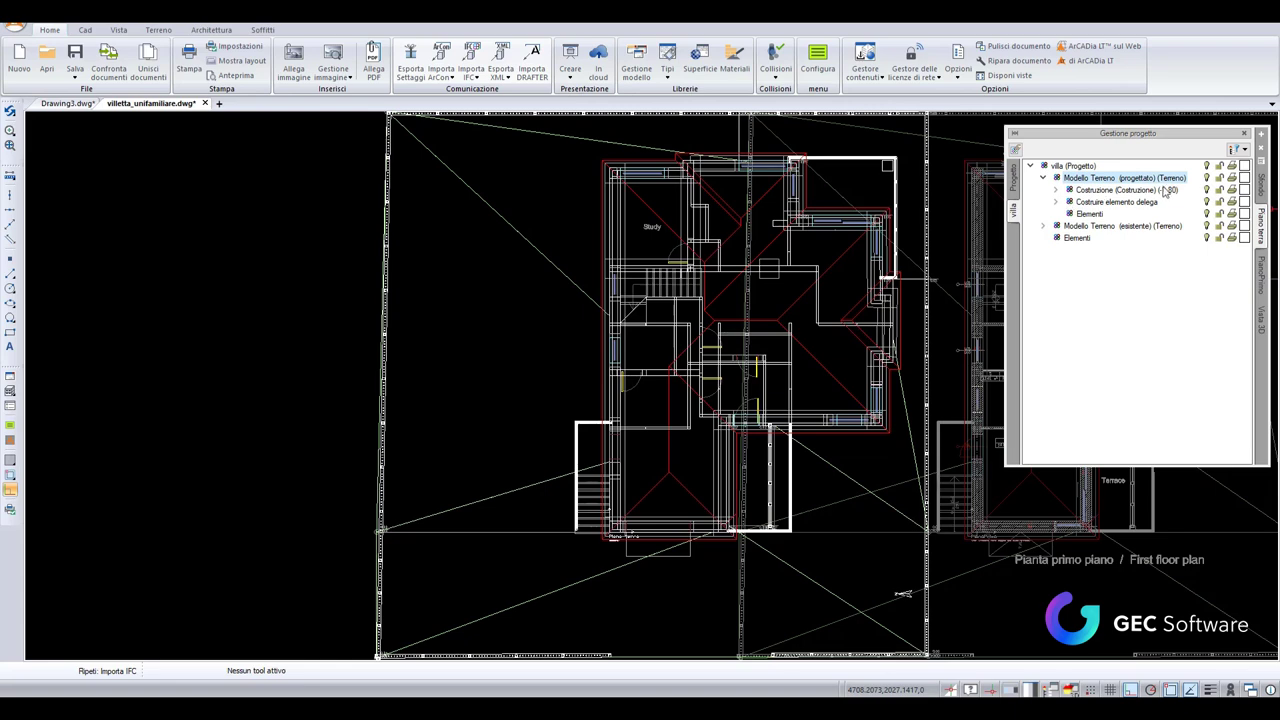
pyautogui.click(1077, 231)
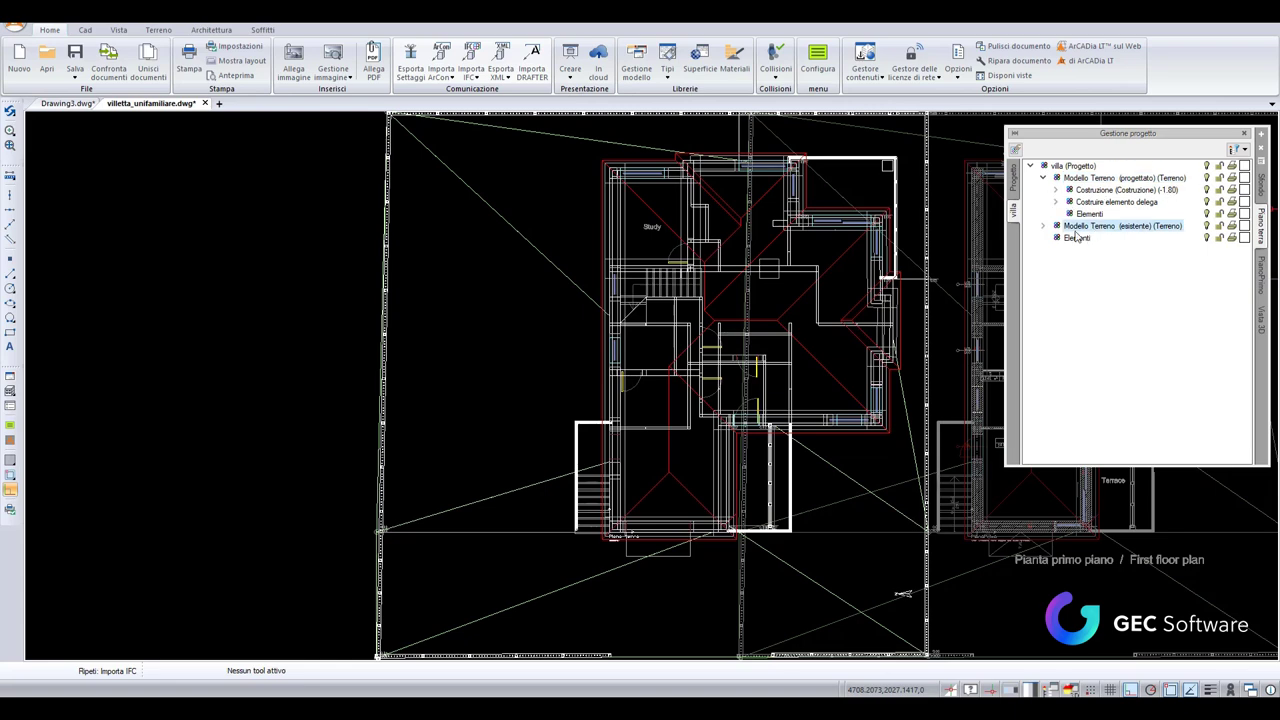
pyautogui.click(1044, 226)
# Check the IFC properties of the Piano terra Scale stairs, then open Vista 3D.
pyautogui.click(1056, 202)
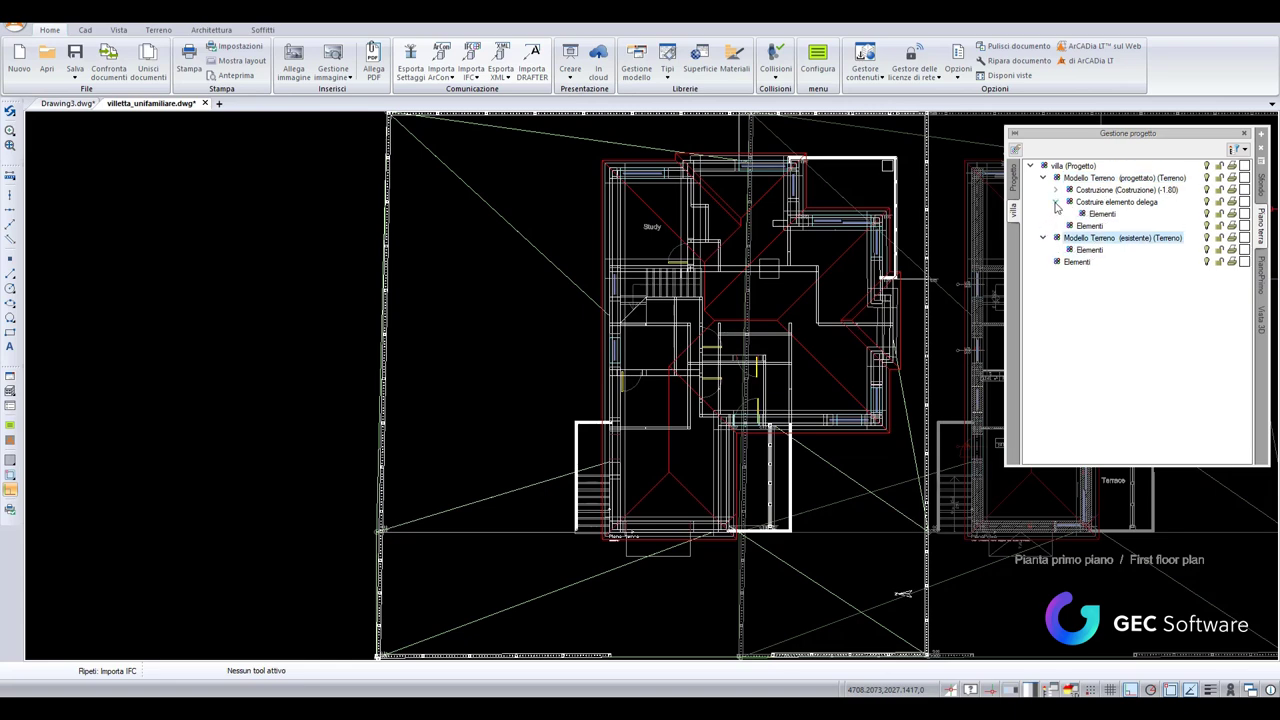
pyautogui.click(1056, 190)
pyautogui.click(1070, 202)
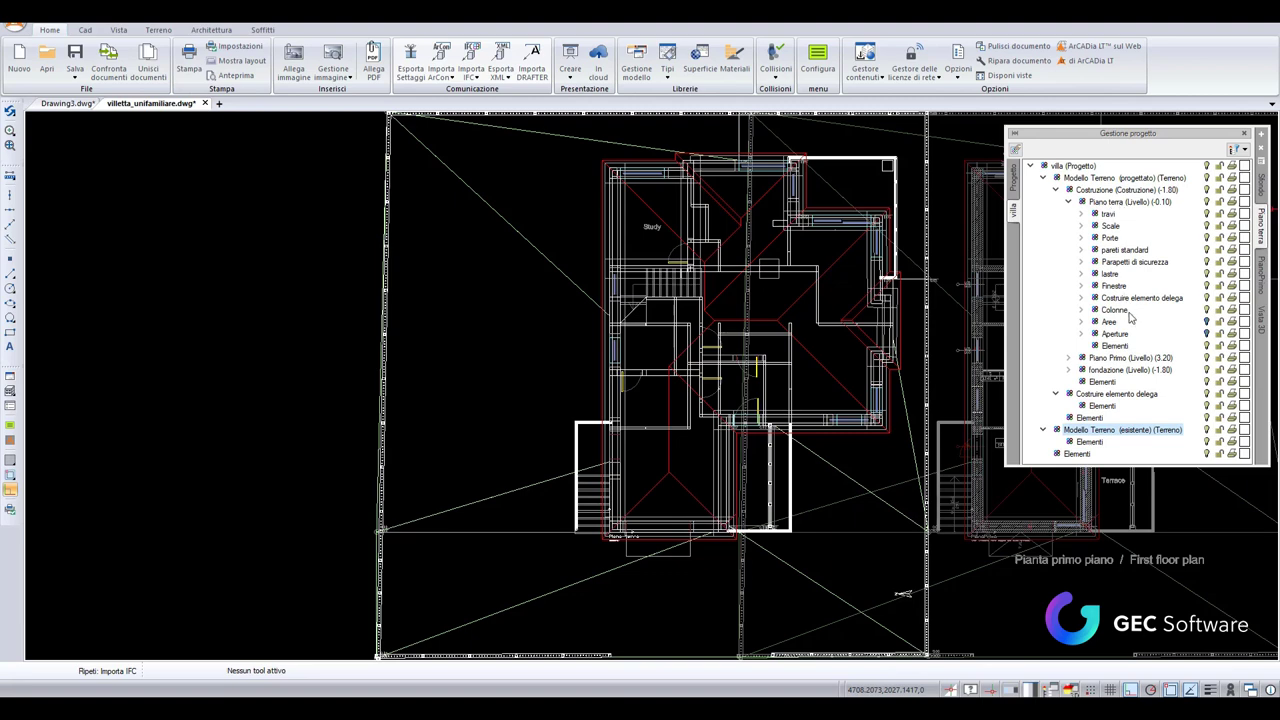
pyautogui.click(1110, 216)
pyautogui.click(1112, 226)
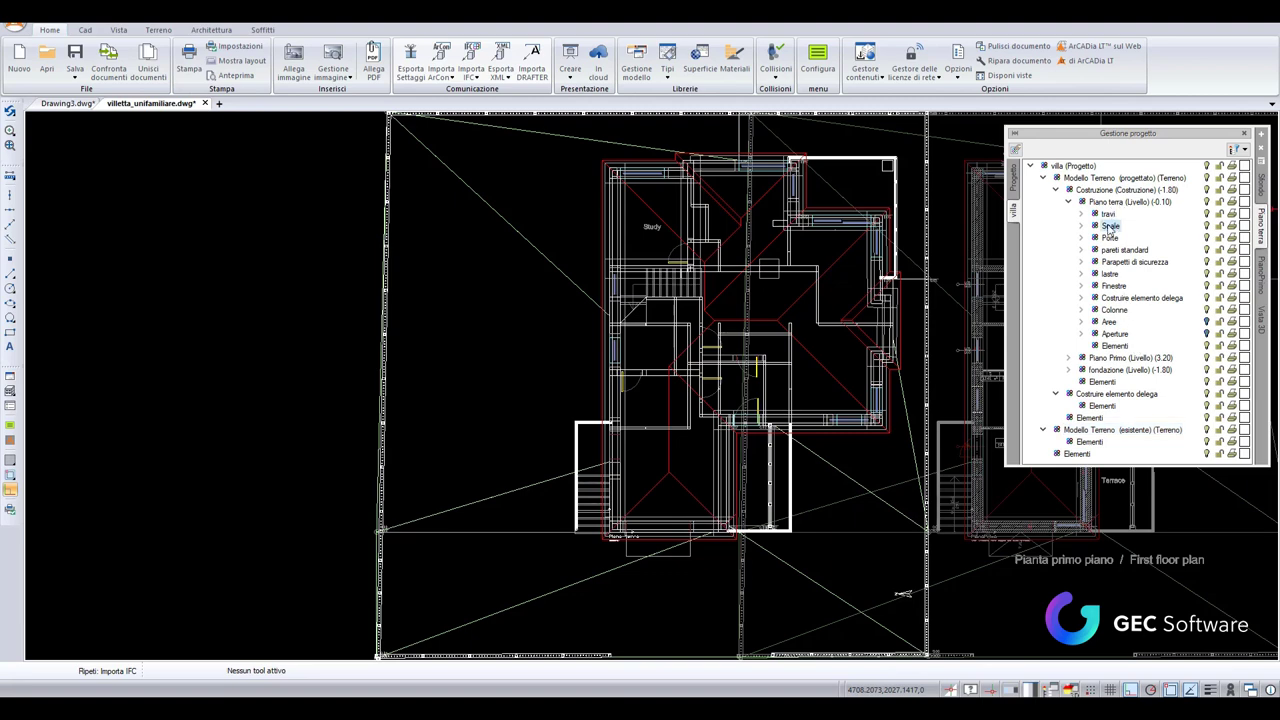
pyautogui.click(1016, 150)
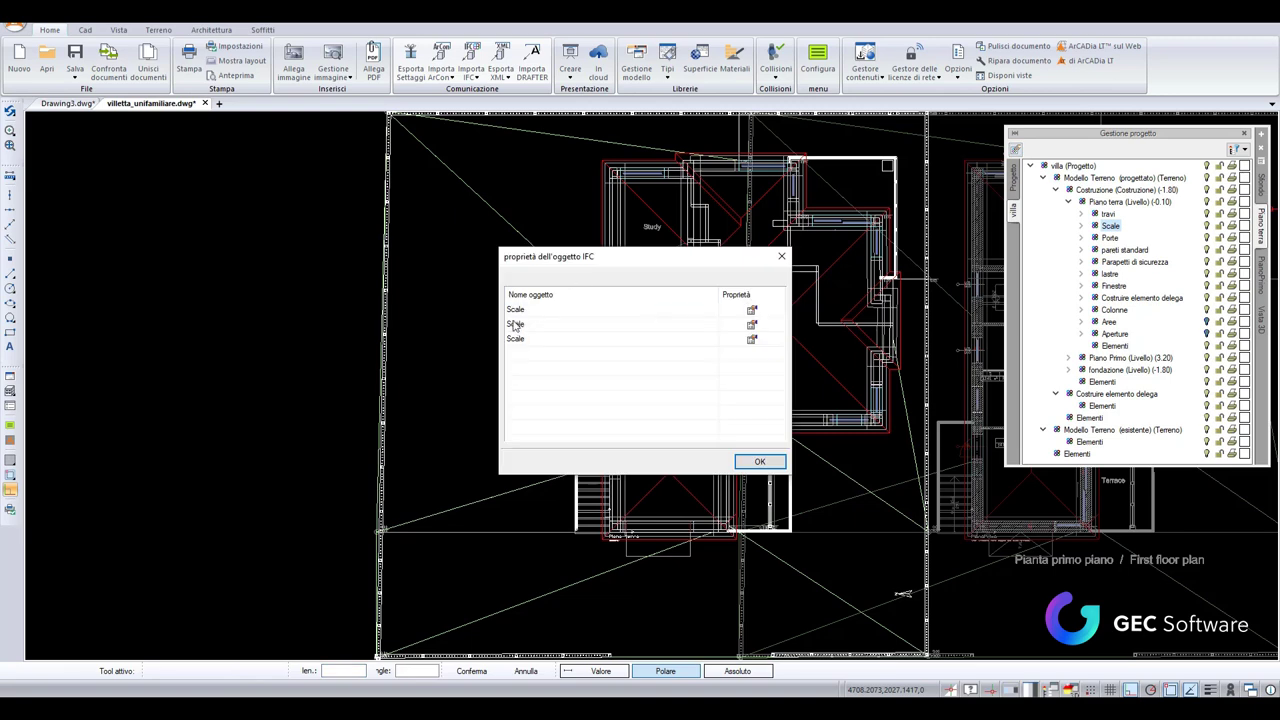
pyautogui.click(752, 310)
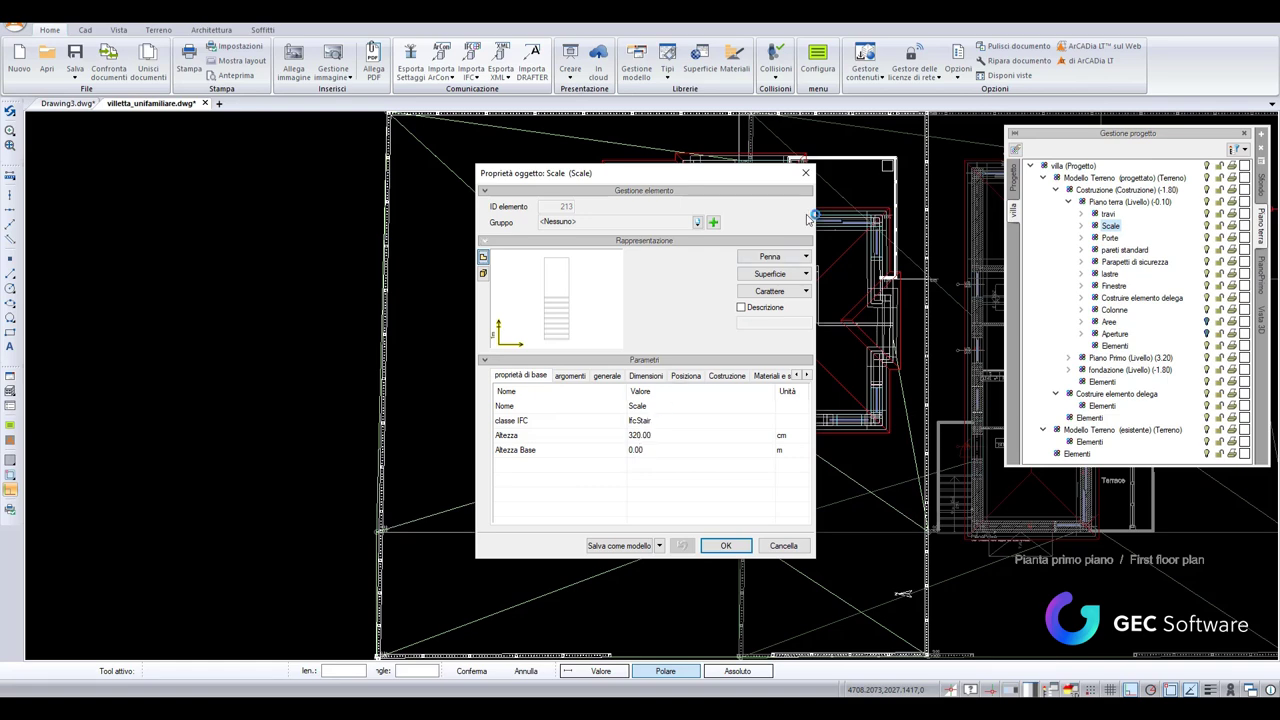
pyautogui.click(808, 175)
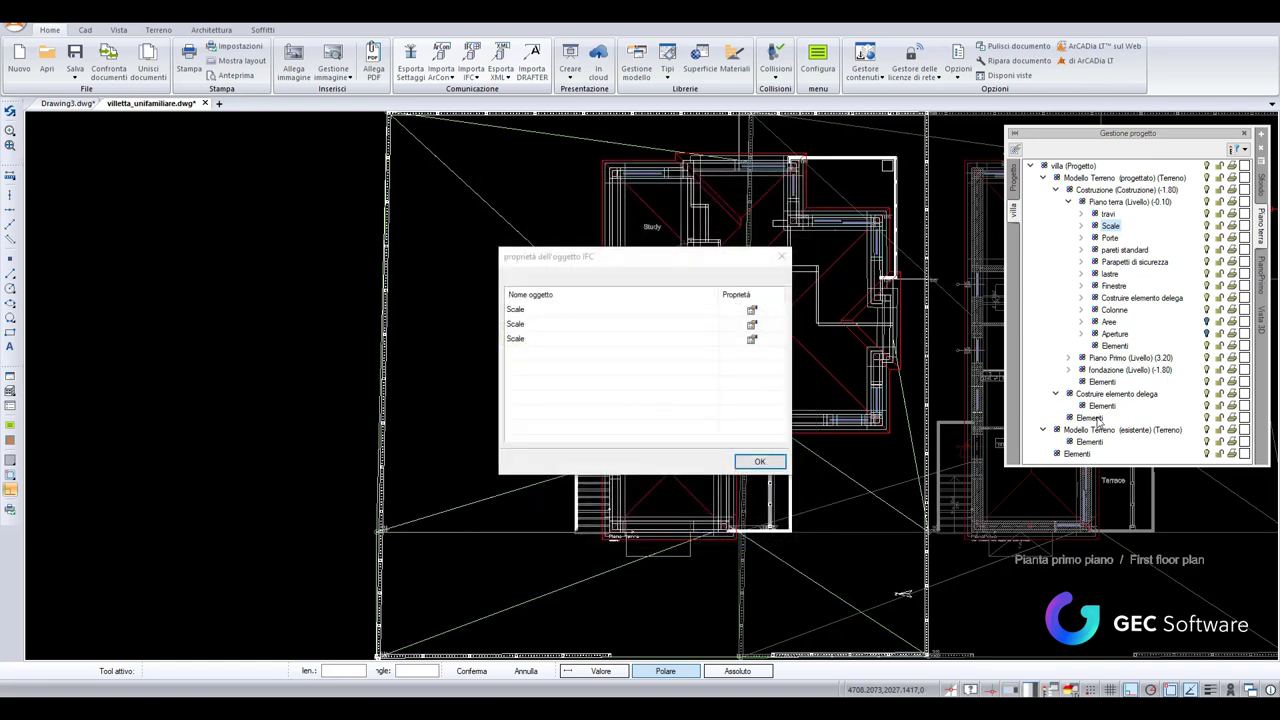
pyautogui.click(779, 253)
pyautogui.click(1254, 322)
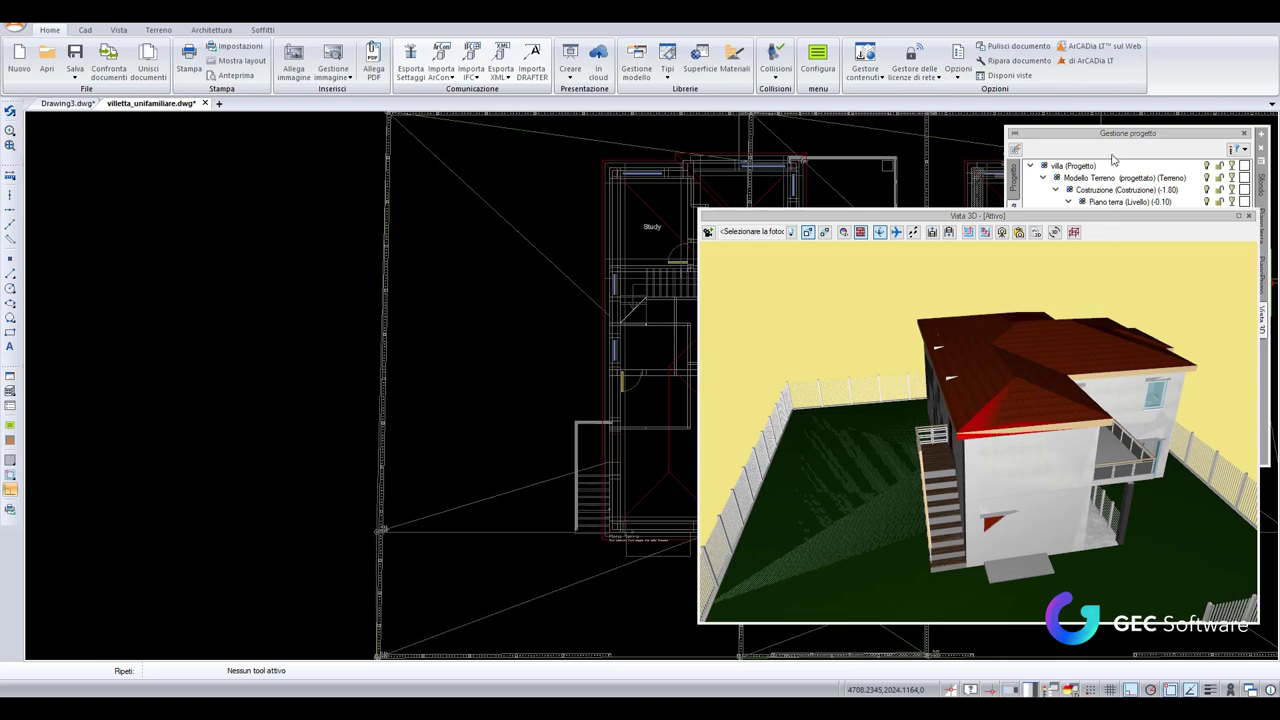
# Place the project tree beside Vista 3D, select villa (Progetto) and refresh the 3D view.
pyautogui.moveTo(1114, 142); pyautogui.dragTo(333, 205)
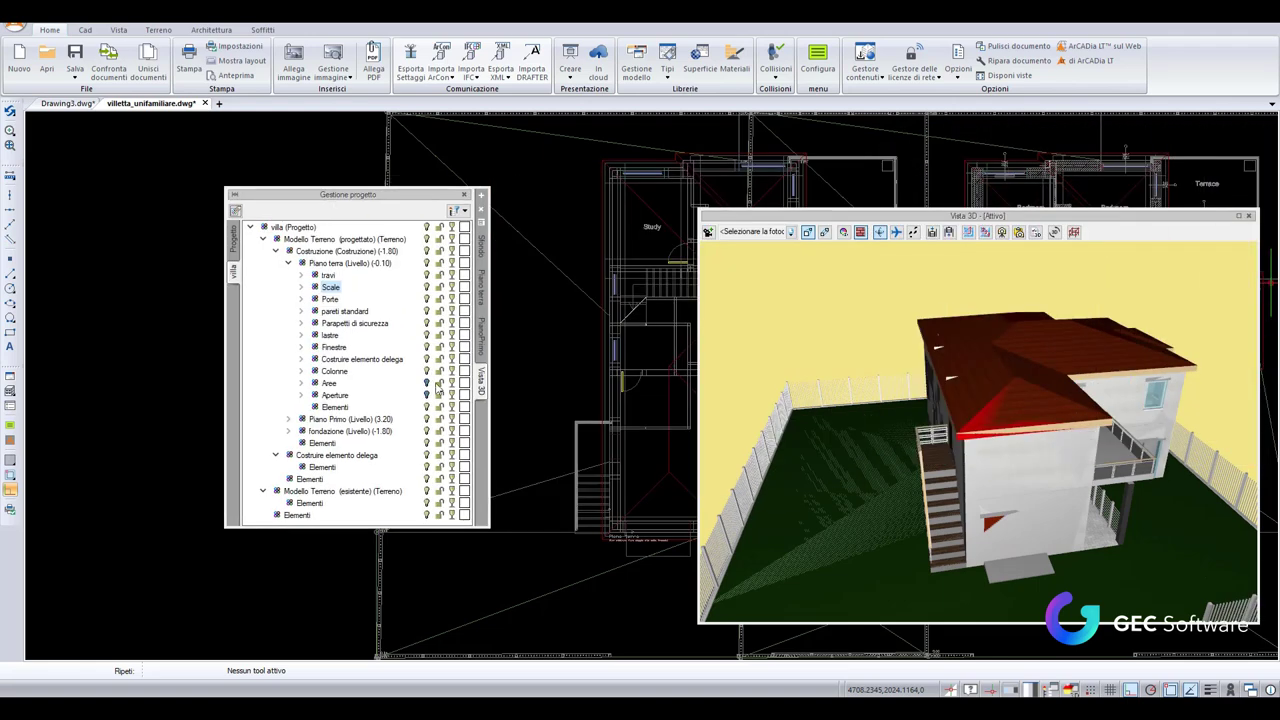
pyautogui.click(436, 232)
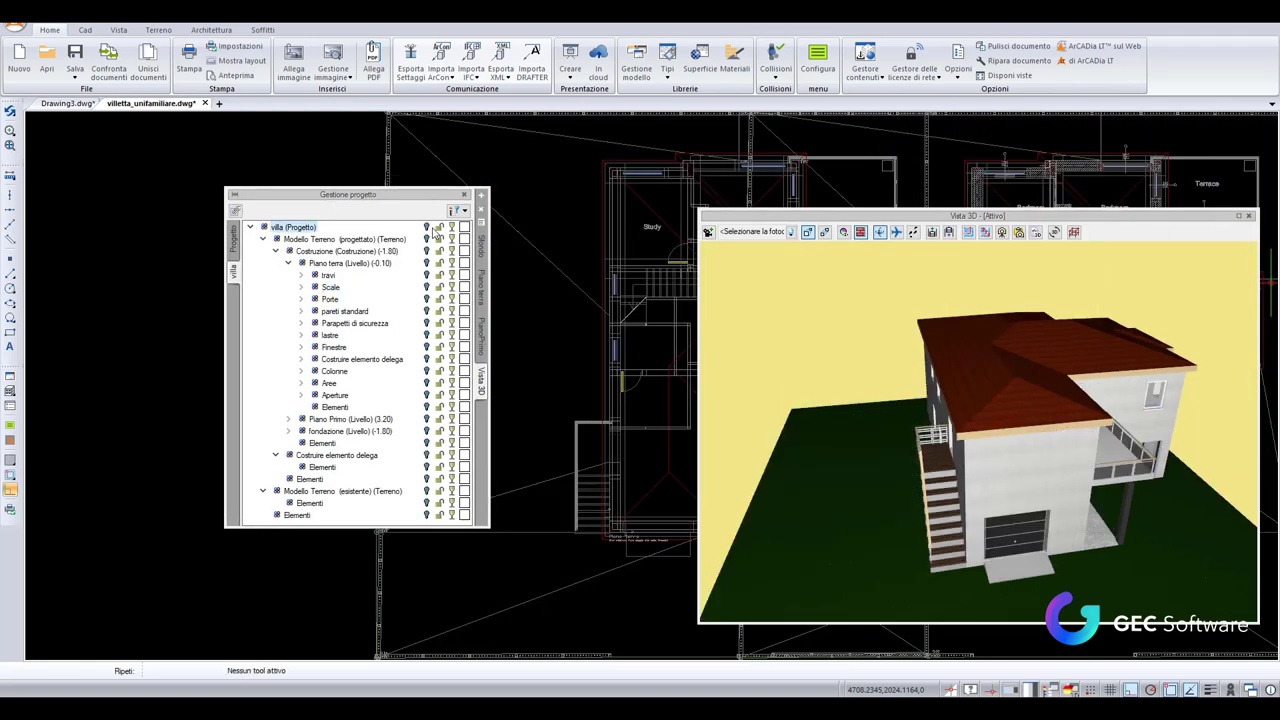
pyautogui.click(428, 228)
pyautogui.moveTo(1050, 220); pyautogui.dragTo(870, 240)
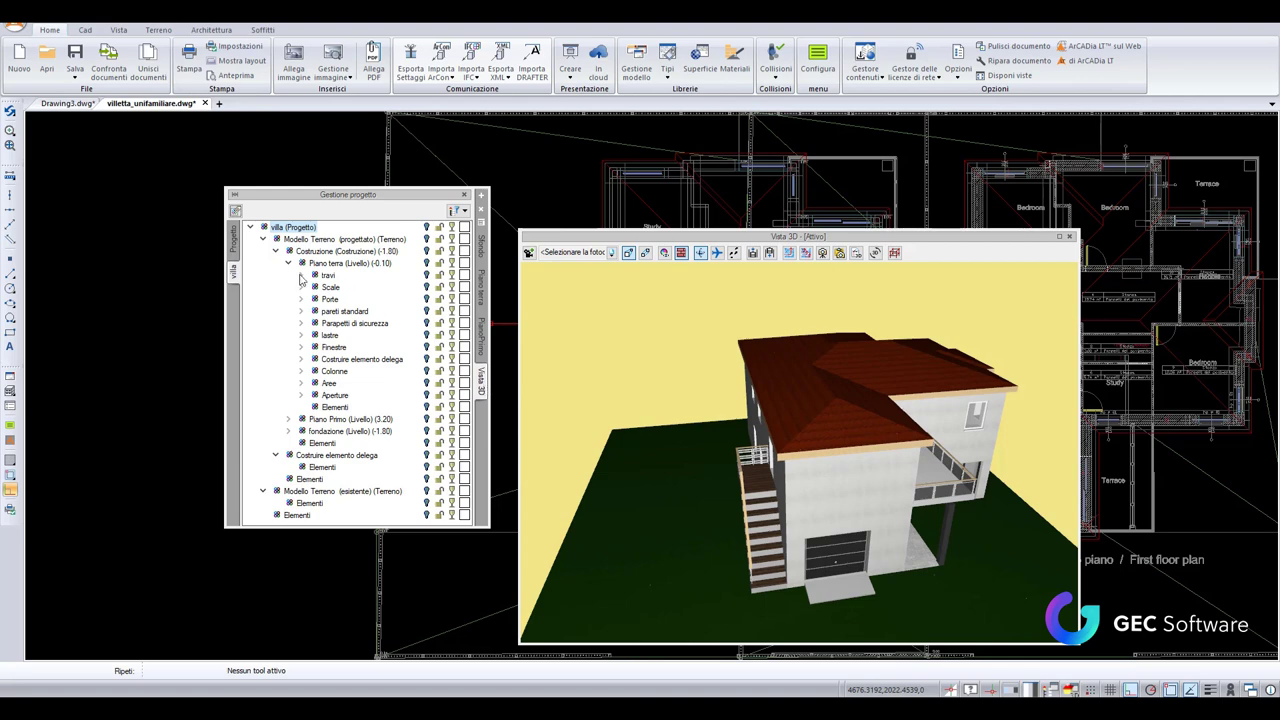
# Switch between the native building tree and the villa IFC tree, showing the whole villa in 3D.
pyautogui.click(236, 247)
pyautogui.click(427, 227)
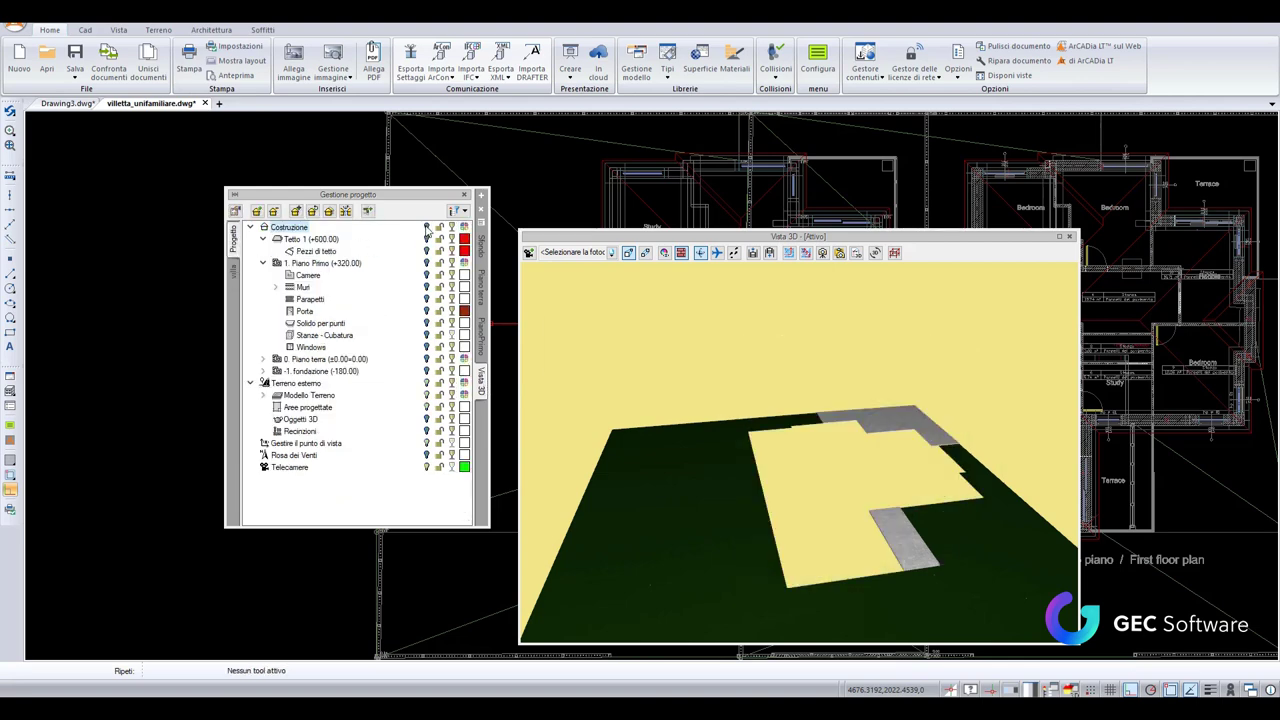
pyautogui.click(237, 271)
pyautogui.click(427, 228)
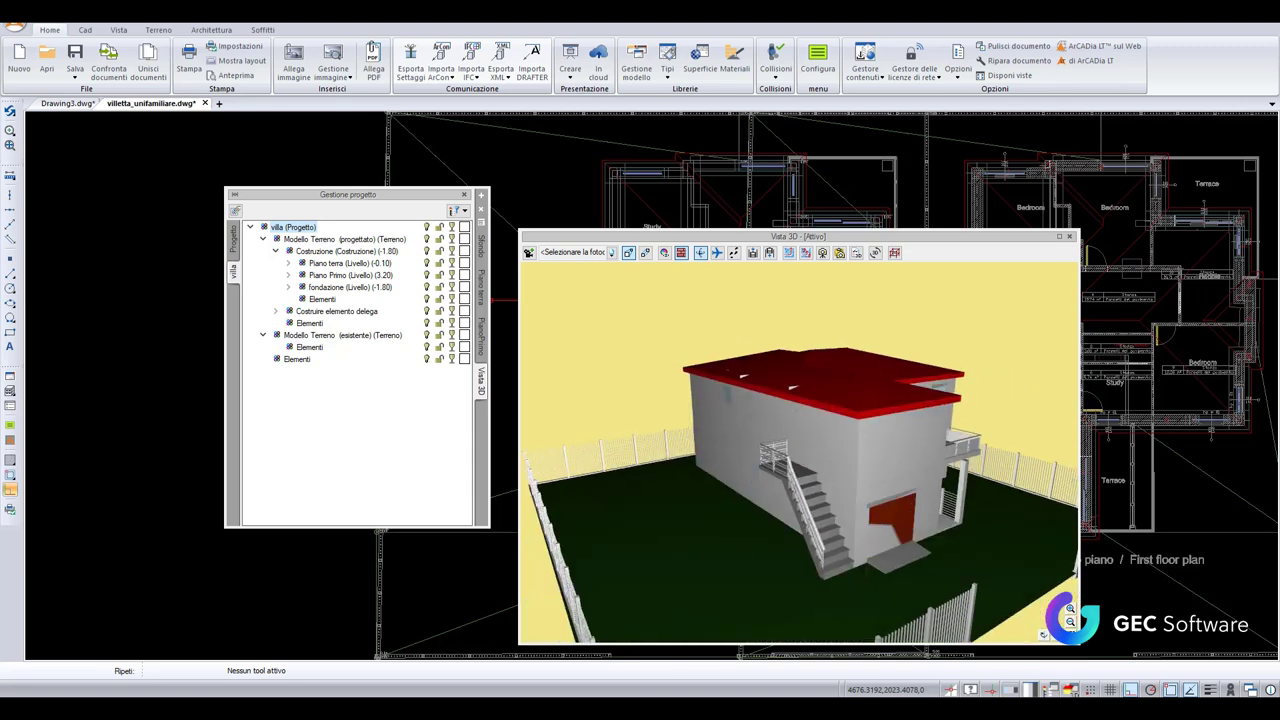
# Reopen Gestione progetto, hide the villa's Costruzione in 3D, then switch to Drawing3.dwg.
pyautogui.click(465, 196)
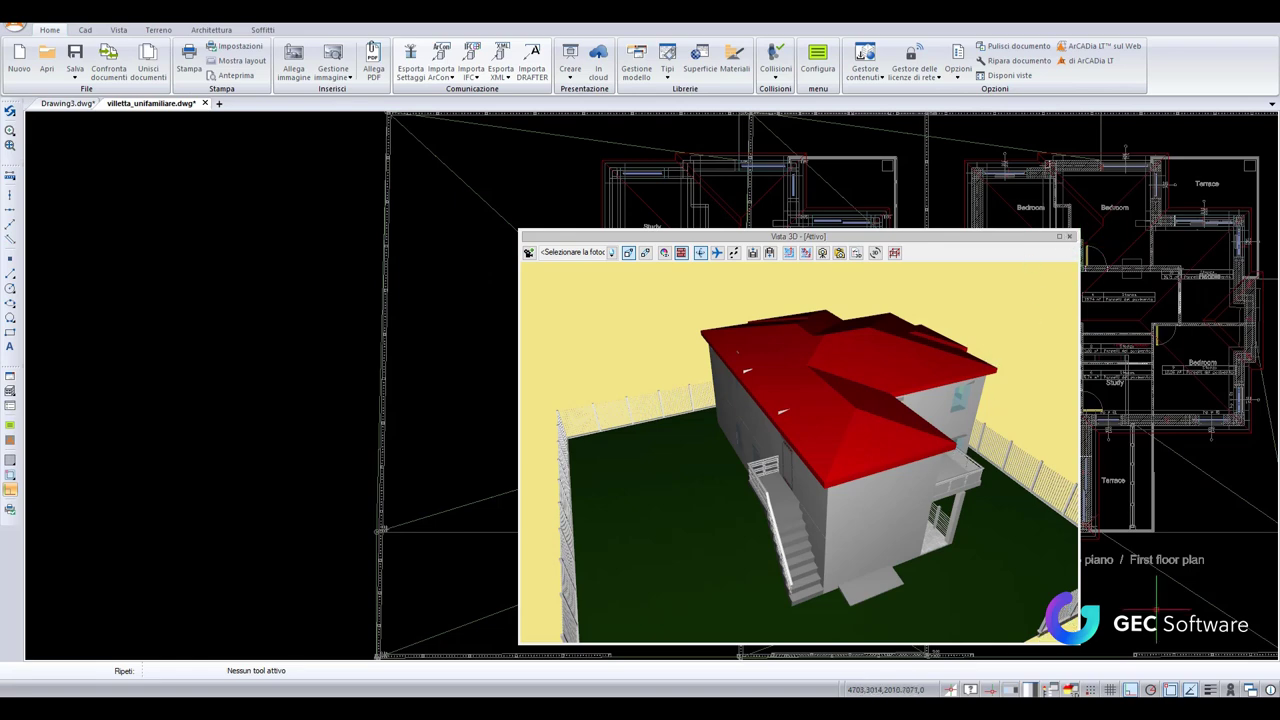
pyautogui.click(1052, 690)
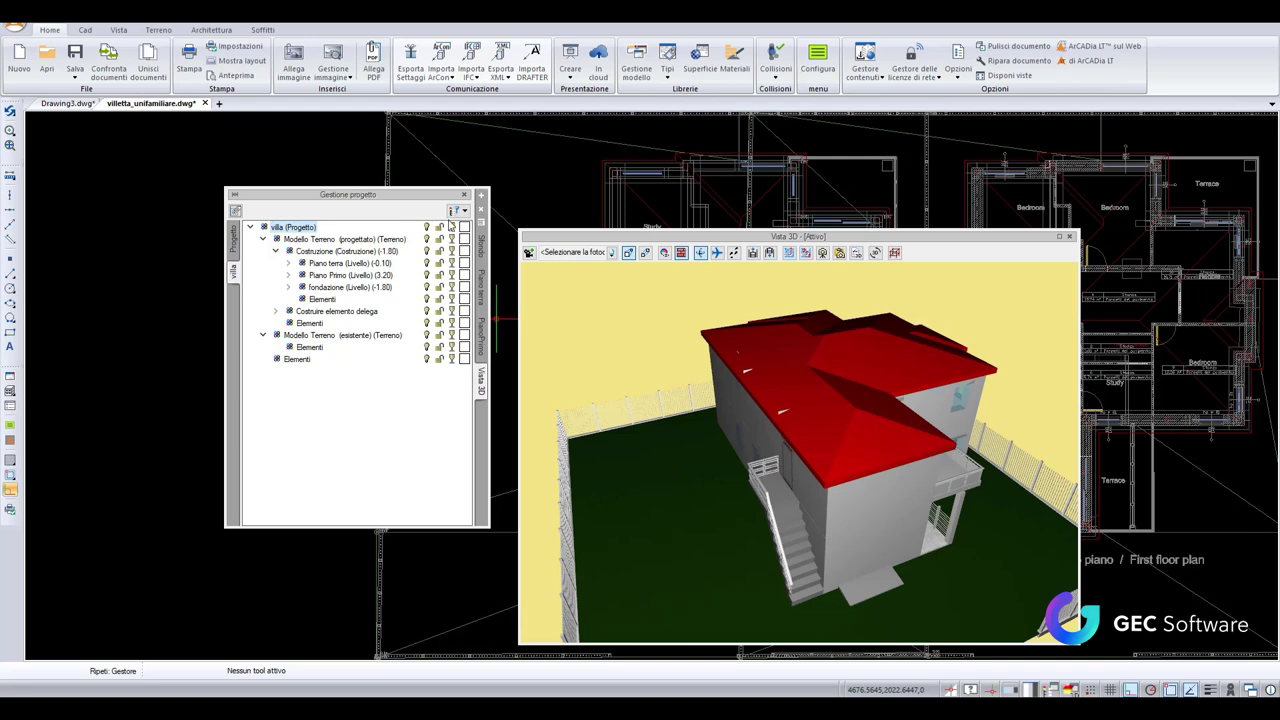
pyautogui.click(427, 251)
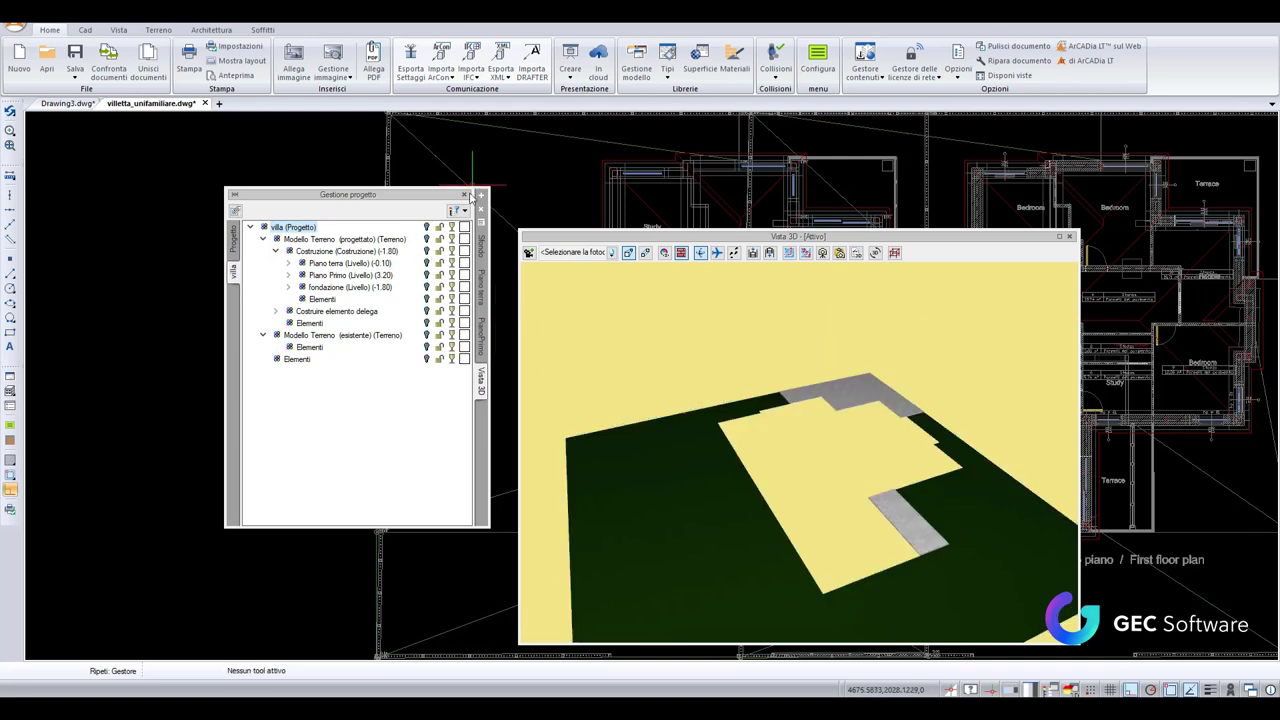
pyautogui.click(236, 240)
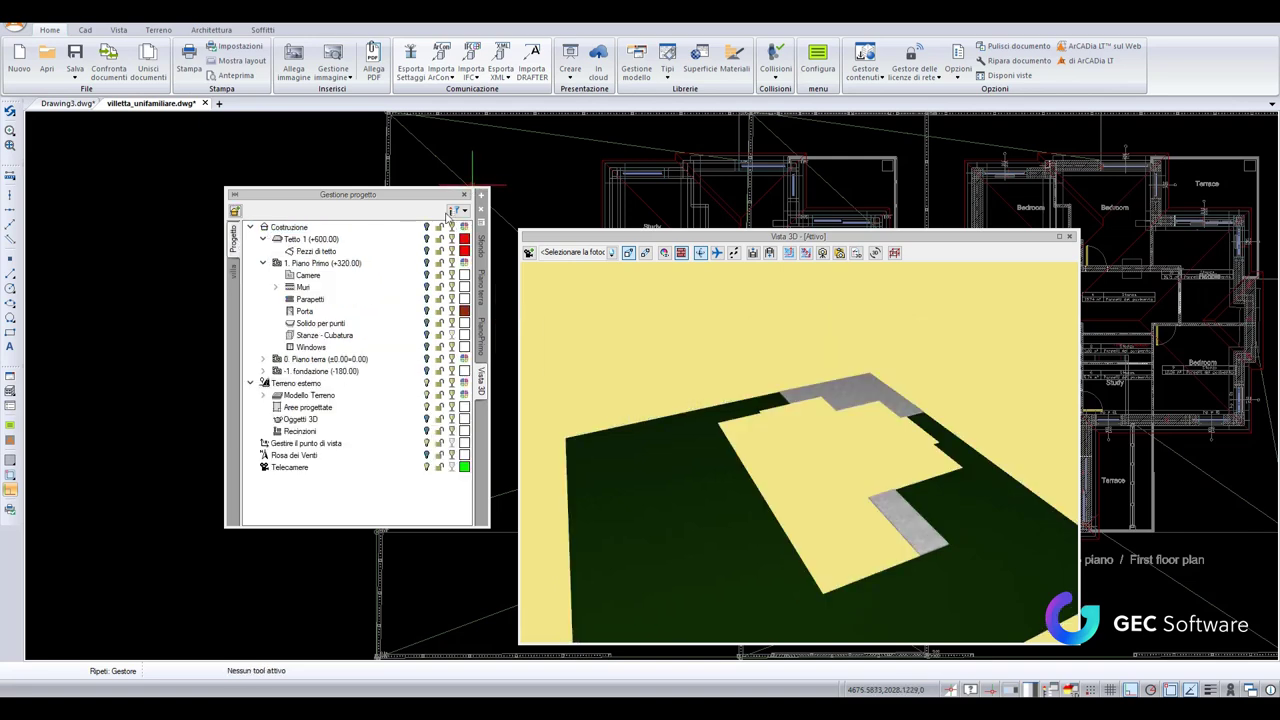
pyautogui.click(62, 104)
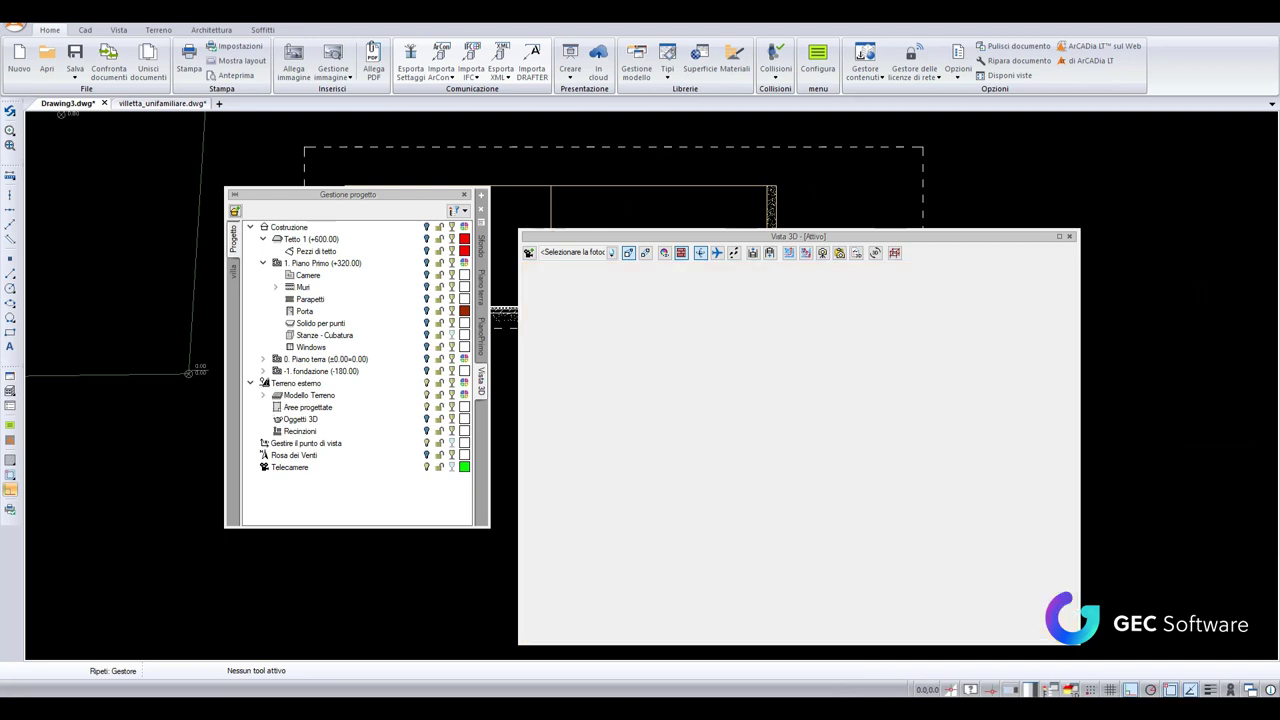
# Create a new blank drawing and move the Vista 3D window aside.
pyautogui.click(464, 194)
pyautogui.click(219, 103)
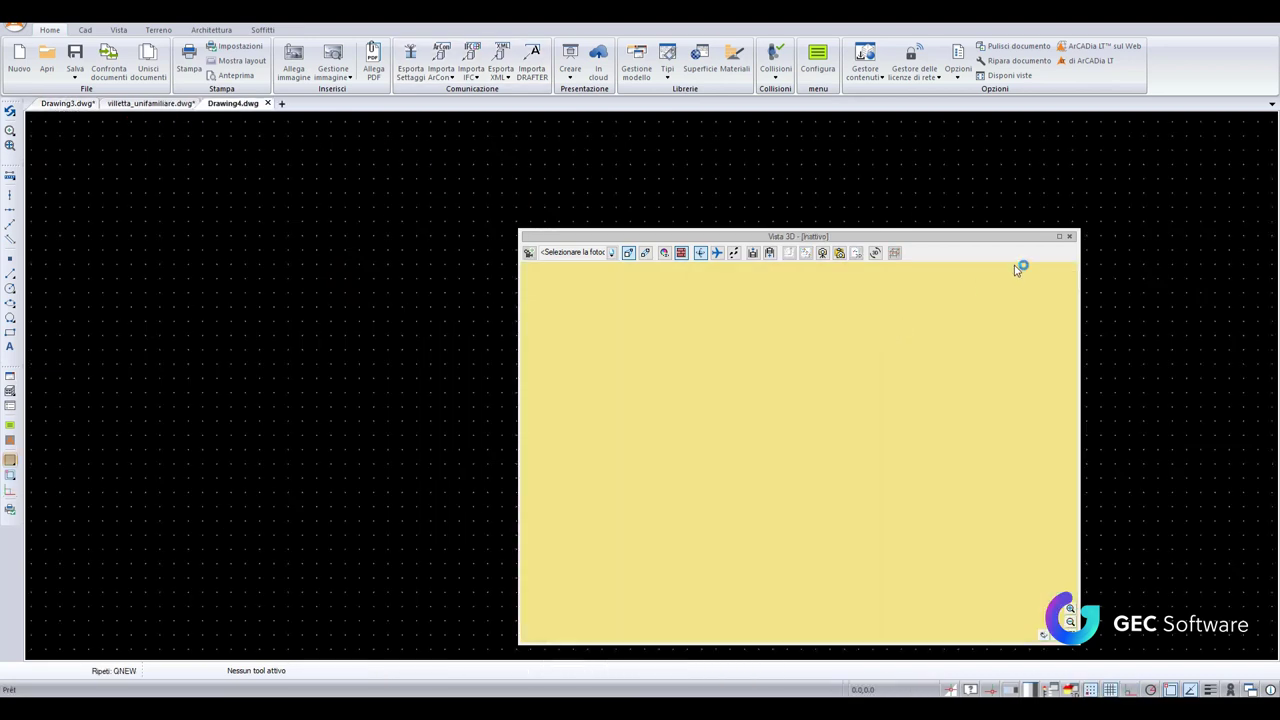
pyautogui.moveTo(1034, 237); pyautogui.dragTo(1162, 229)
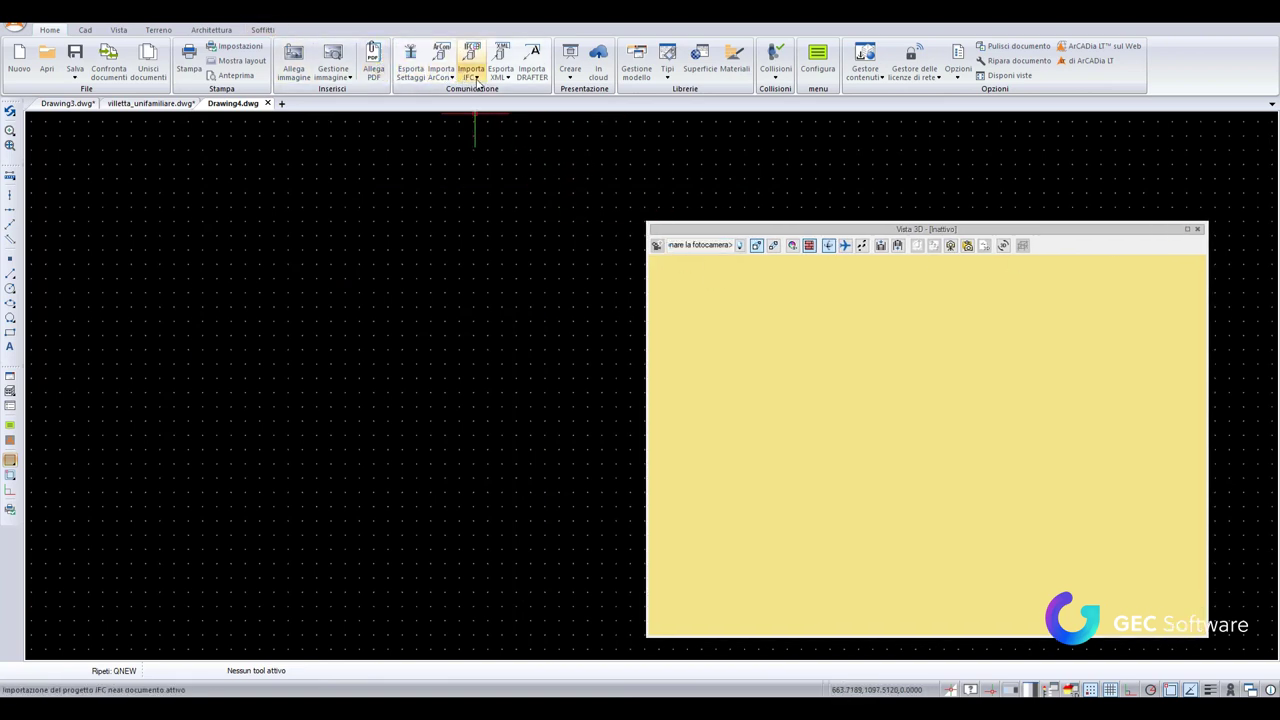
# Launch the IFC converter from the Importa IFC options.
pyautogui.click(477, 80)
pyautogui.click(490, 98)
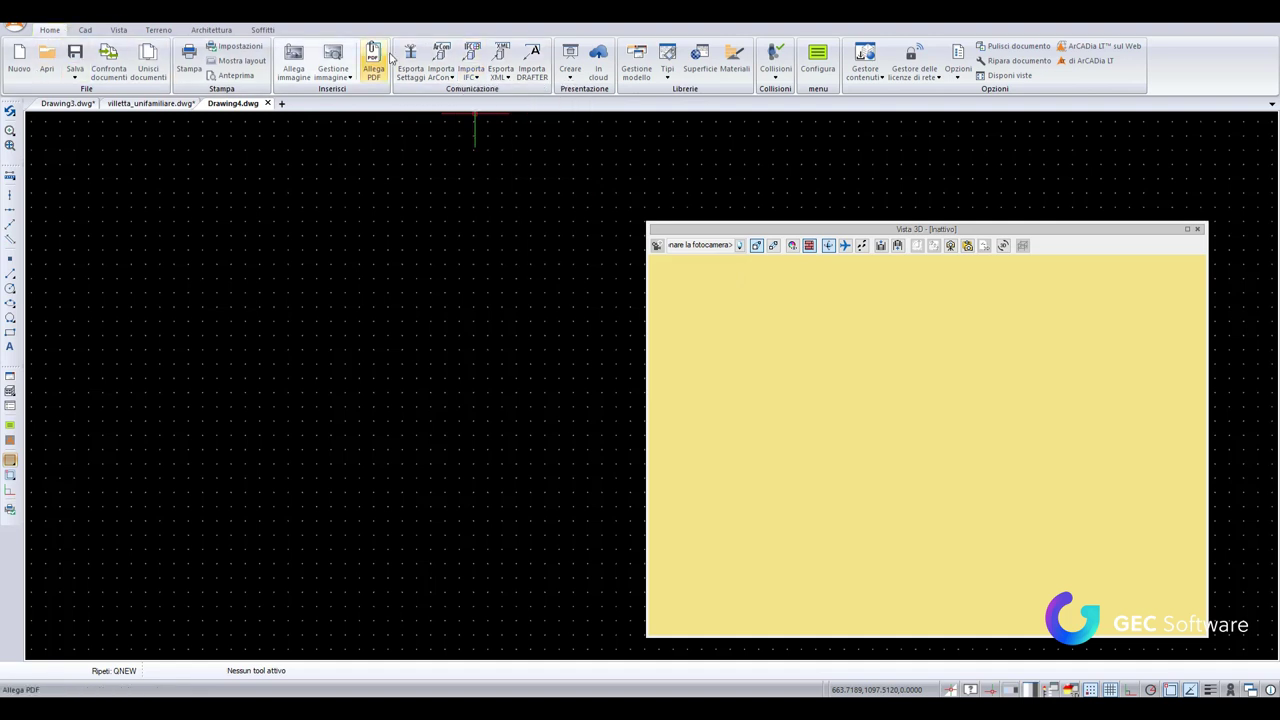
pyautogui.click(480, 82)
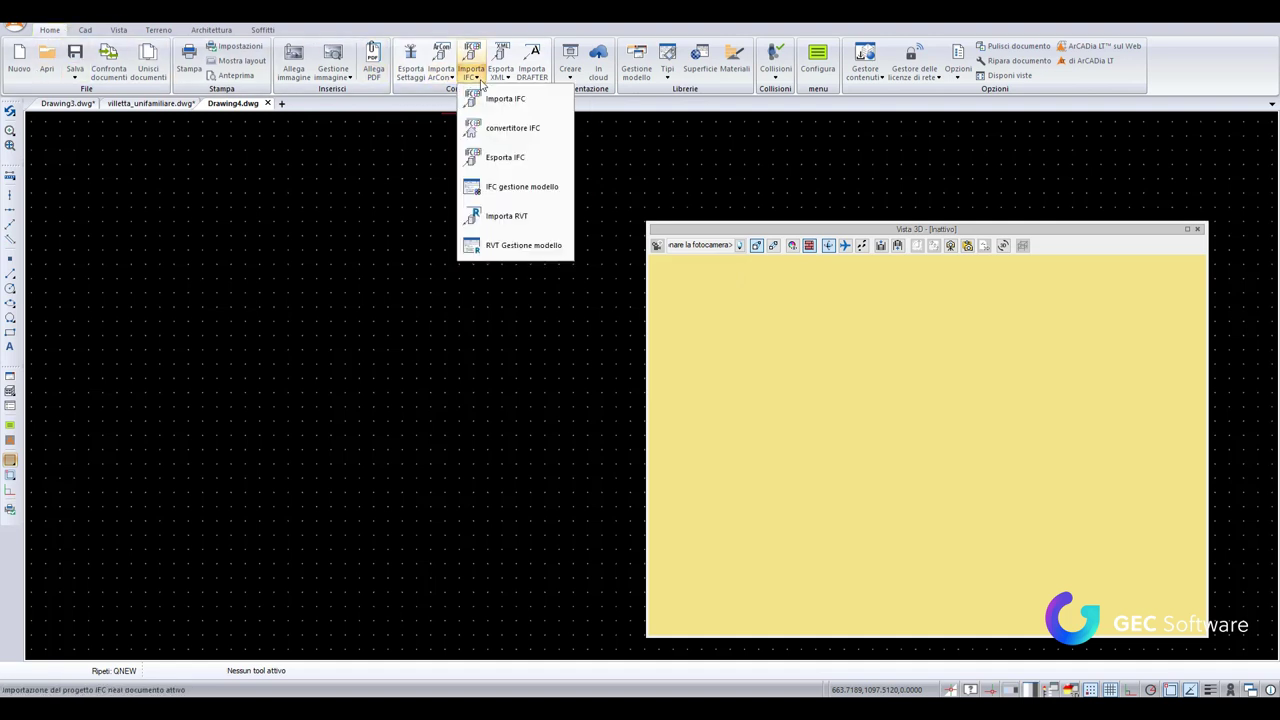
pyautogui.click(527, 133)
# Open villa.ifc in Converti file IFC and convert the villa project into Drawing4.
pyautogui.click(738, 305)
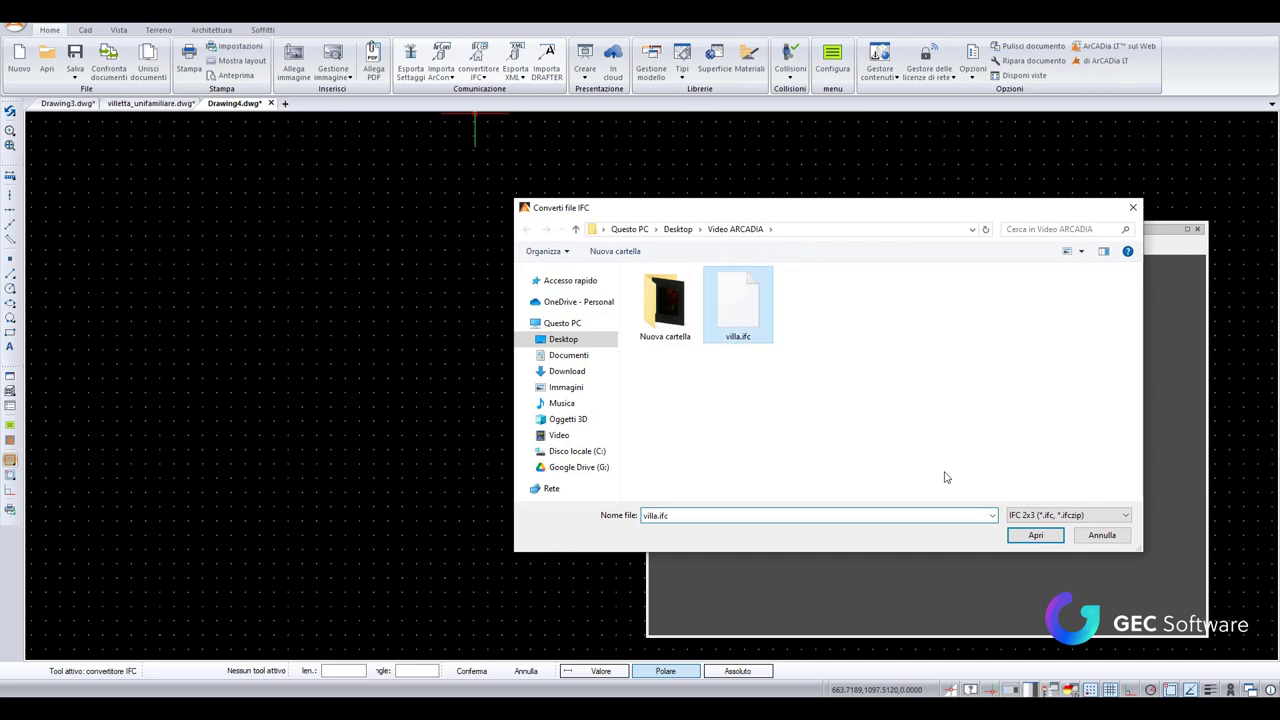
pyautogui.click(1036, 535)
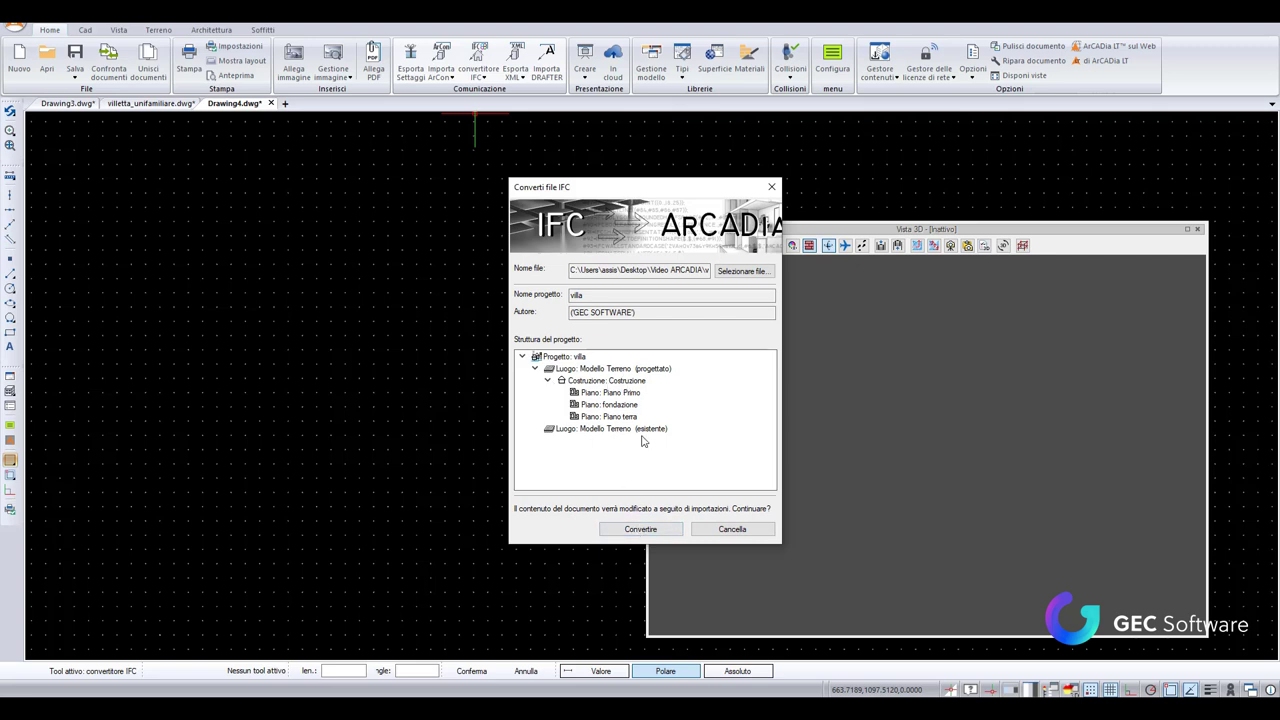
pyautogui.click(640, 529)
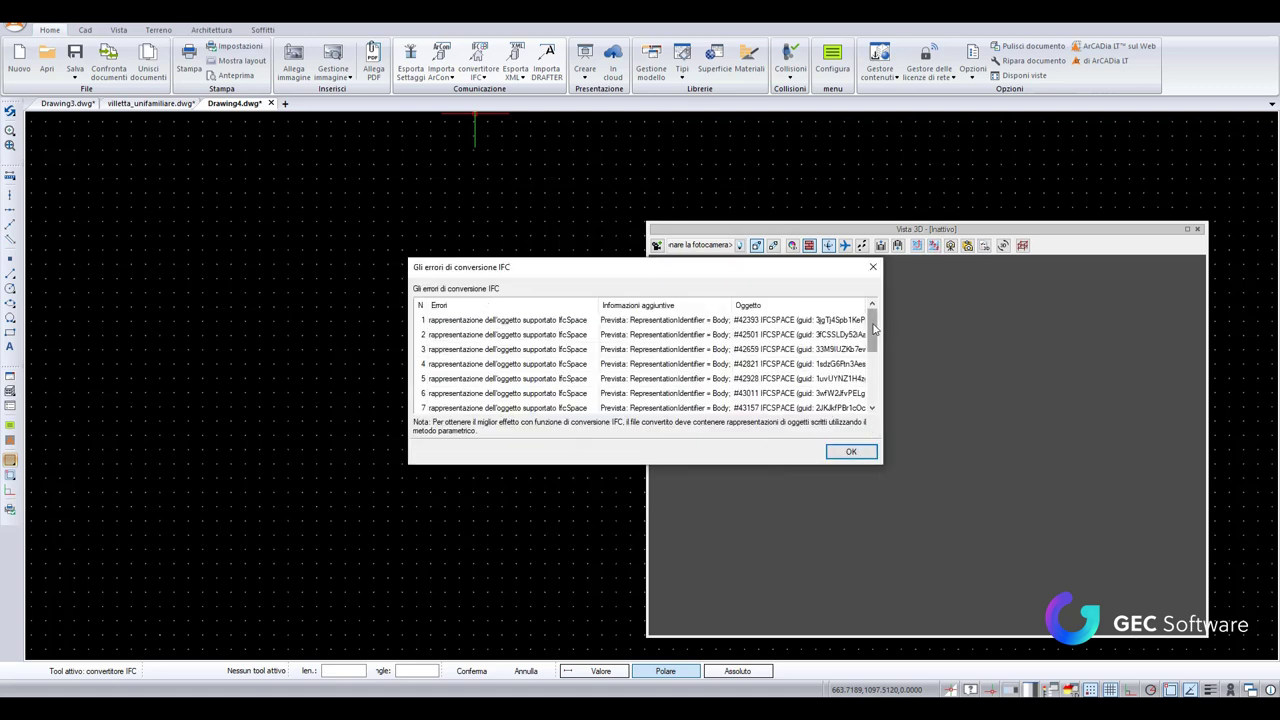
# Dismiss the IfcSpace conversion errors list and acknowledge the window placement warning.
pyautogui.moveTo(877, 330); pyautogui.dragTo(875, 382)
pyautogui.click(874, 455)
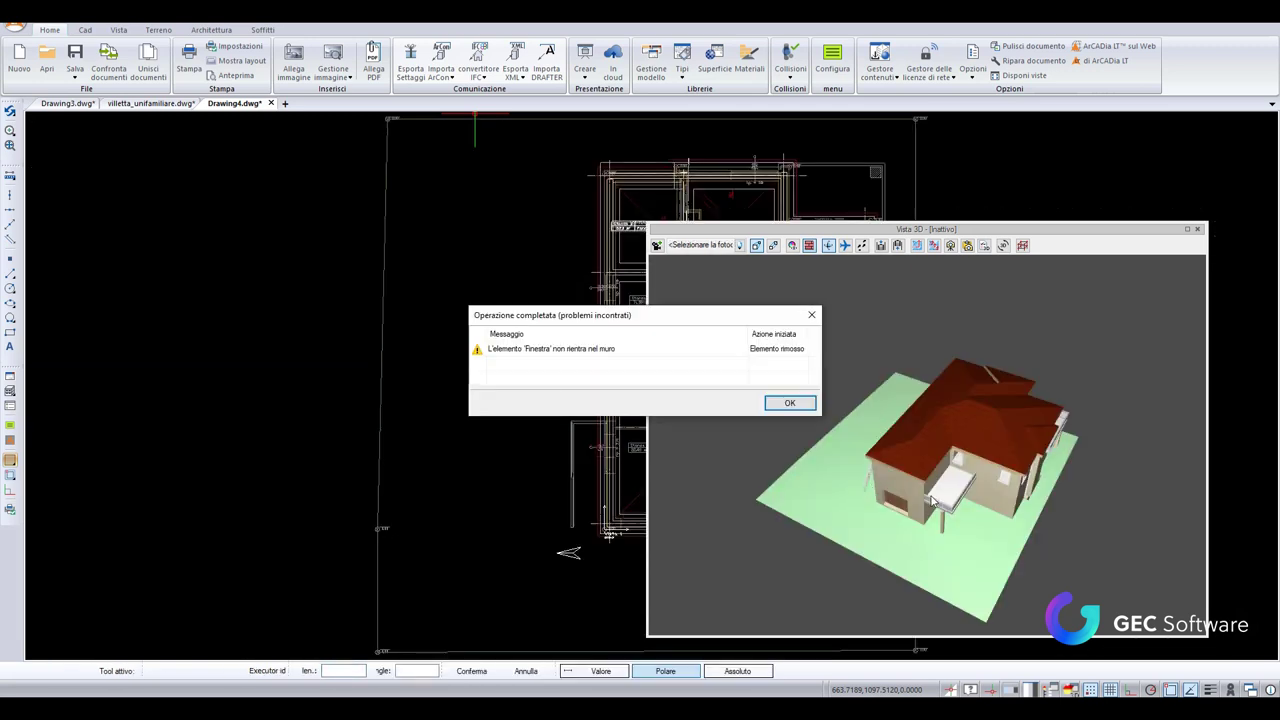
pyautogui.click(797, 408)
# Orbit and zoom the Vista 3D view to inspect the converted house and roof.
pyautogui.moveTo(943, 523); pyautogui.dragTo(990, 430)
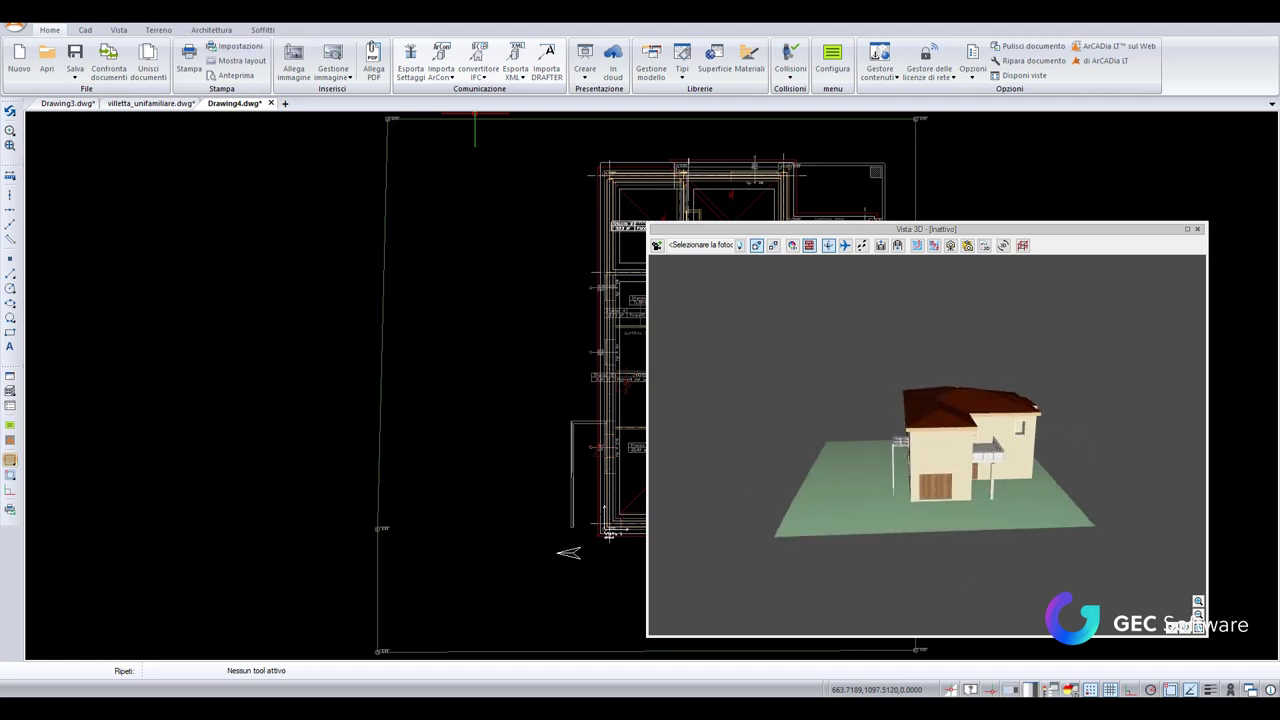
pyautogui.moveTo(907, 522); pyautogui.dragTo(903, 513)
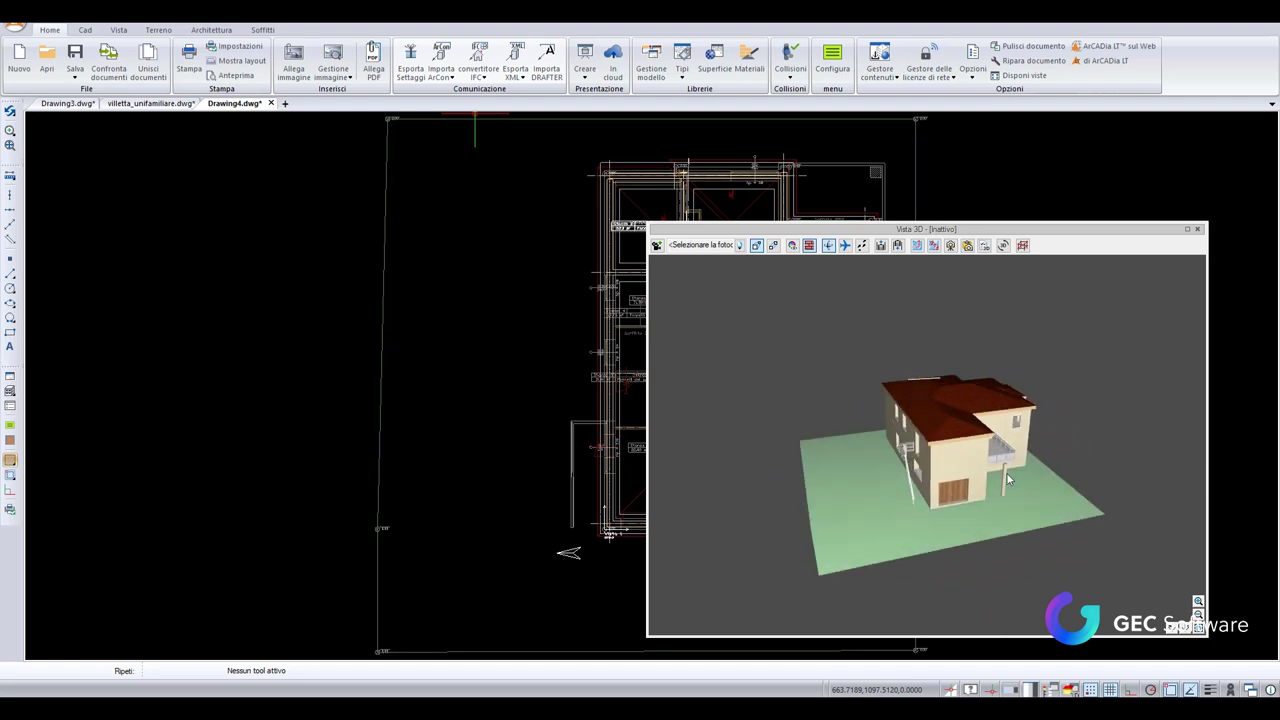
pyautogui.moveTo(1008, 480); pyautogui.dragTo(1006, 466)
pyautogui.scroll(3, 1005, 441)
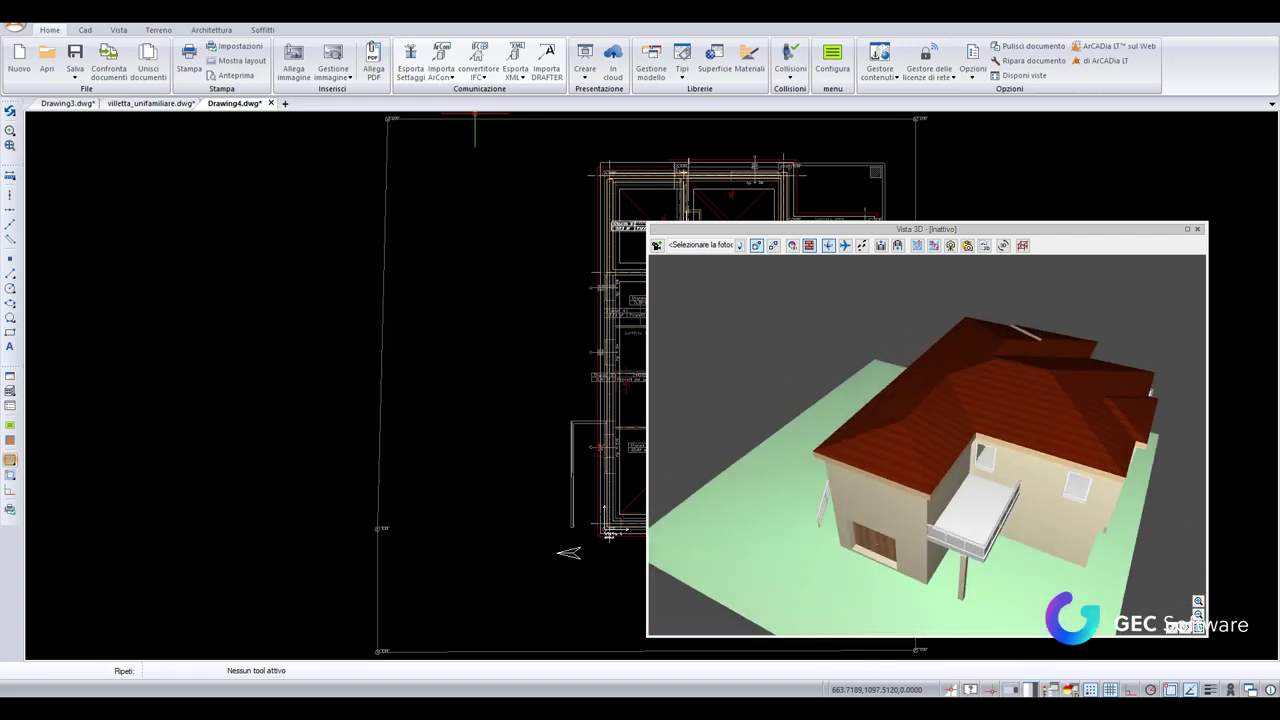
pyautogui.click(926, 451)
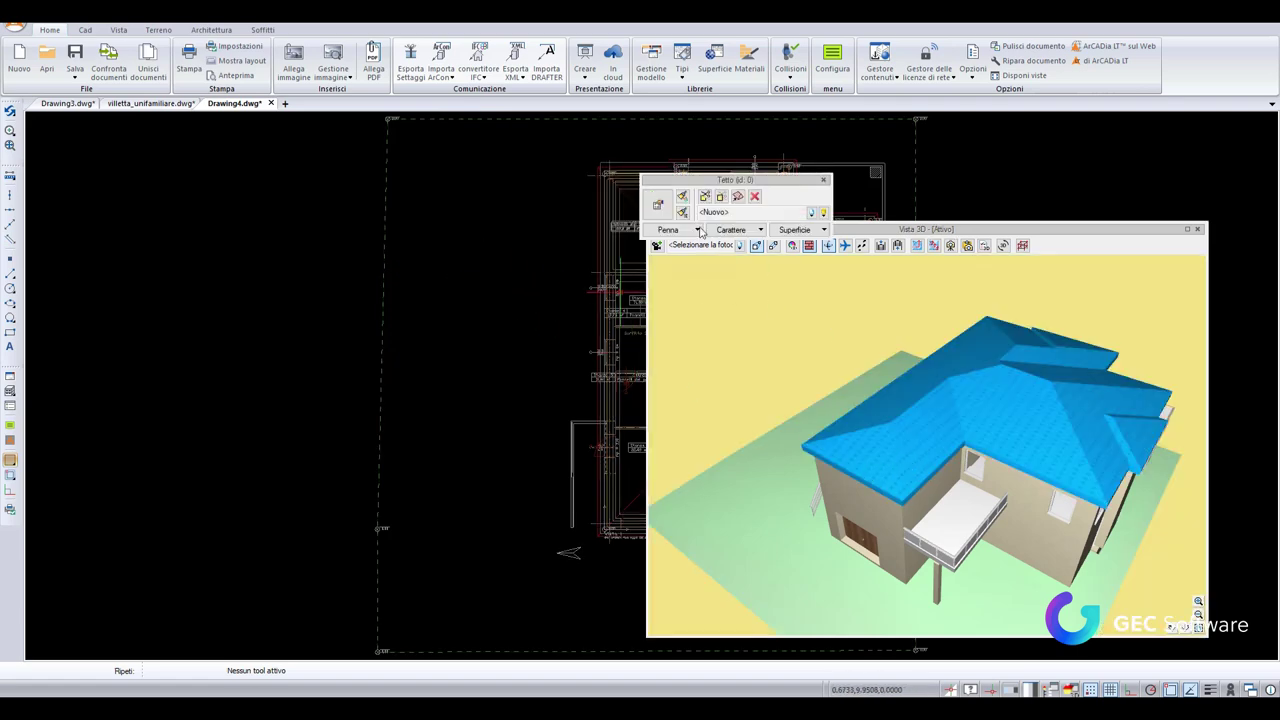
pyautogui.click(656, 205)
pyautogui.click(878, 384)
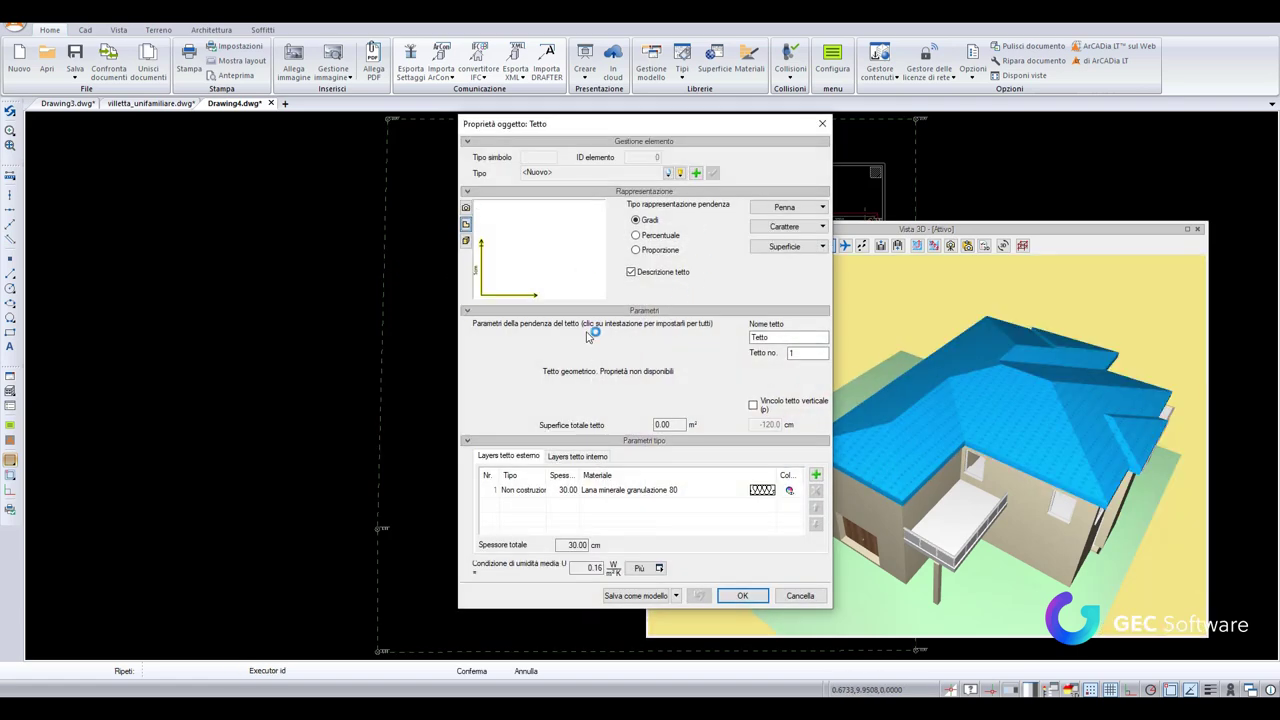
pyautogui.click(822, 123)
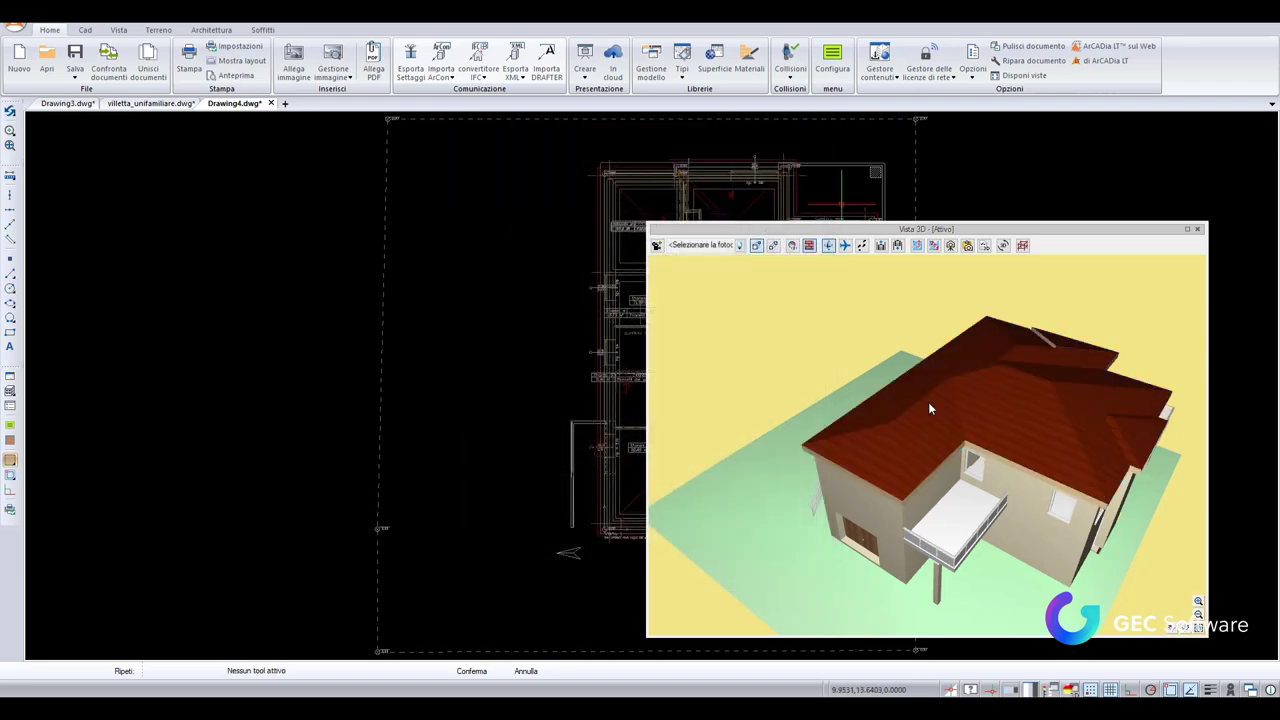